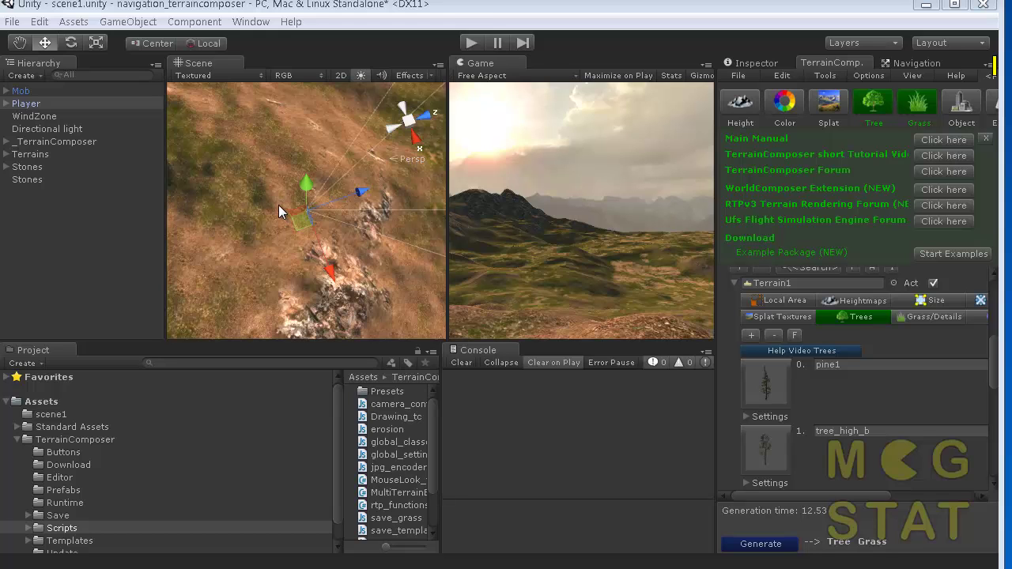
Try moving Terrain1 away from the neighbouring terrain tiles along its Z axis, and undo the move.
left_click(264, 167)
scroll(263, 171, "down", 10)
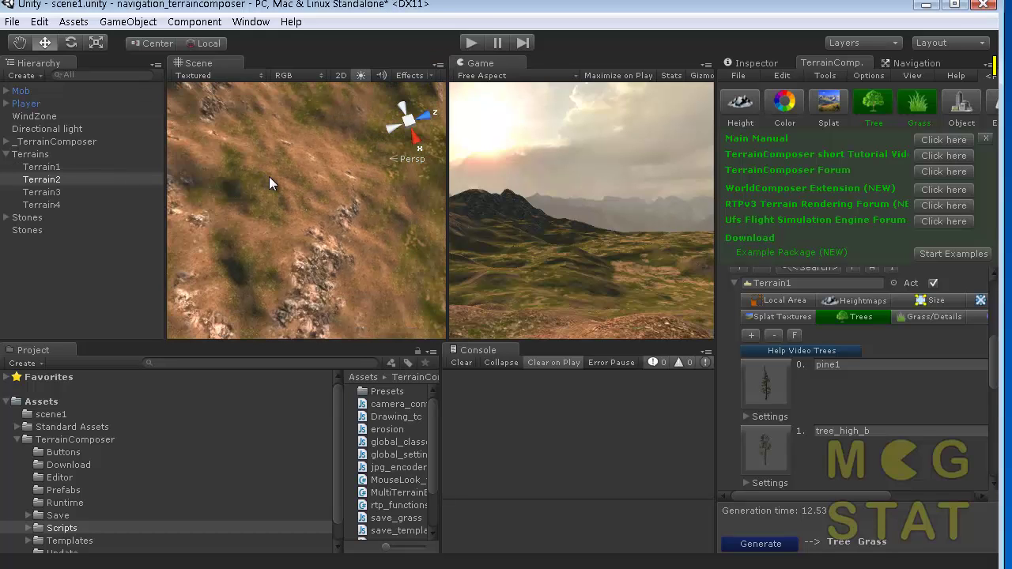
scroll(289, 191, "down", 20)
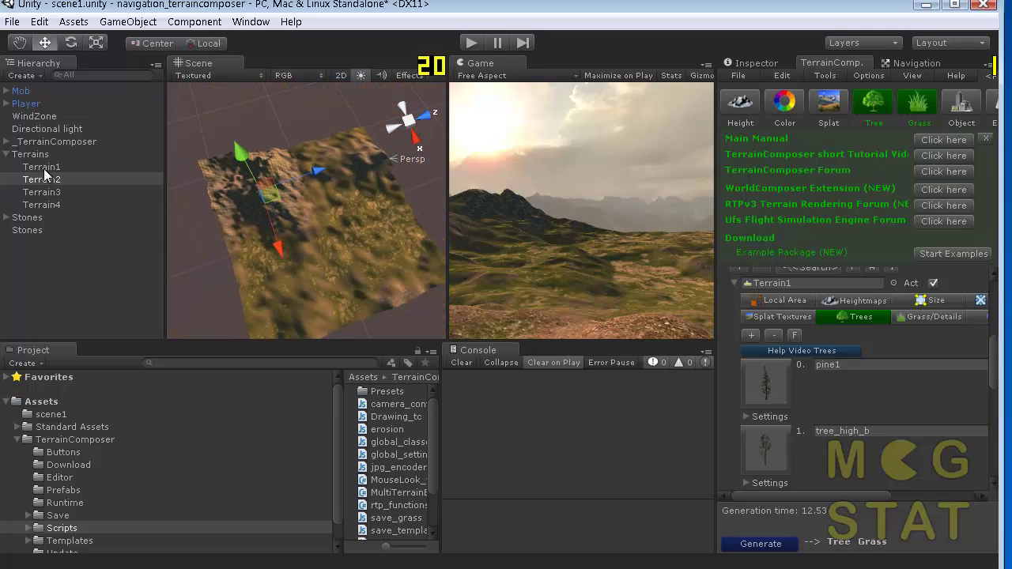
left_click(42, 167)
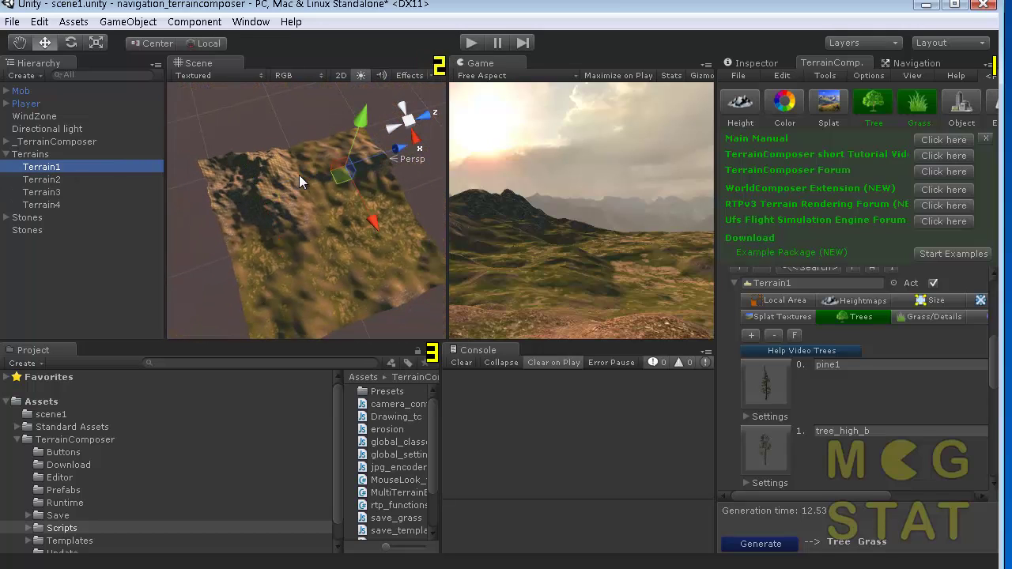
left_click_drag(380, 154, 410, 158)
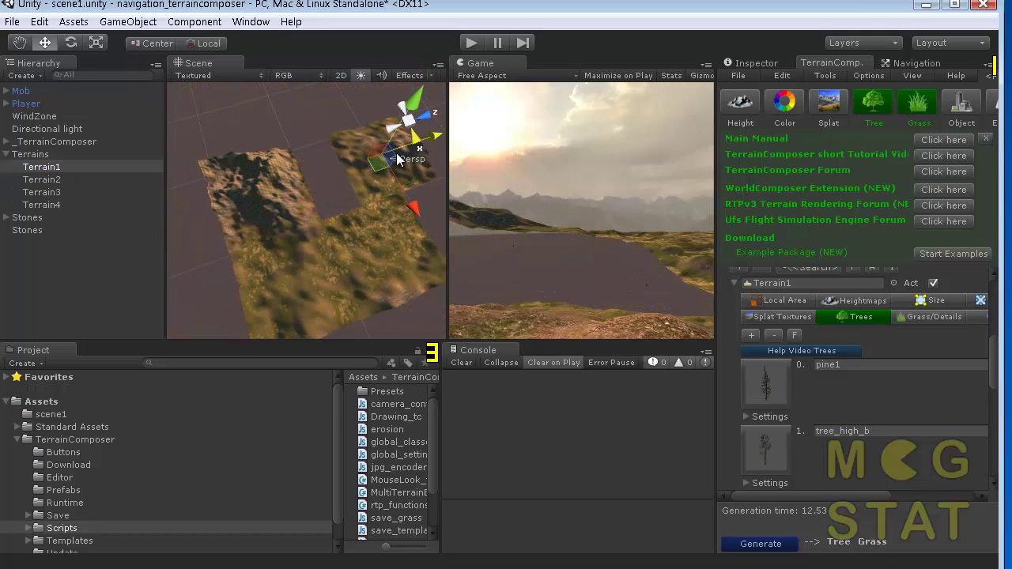
key("ctrl+z")
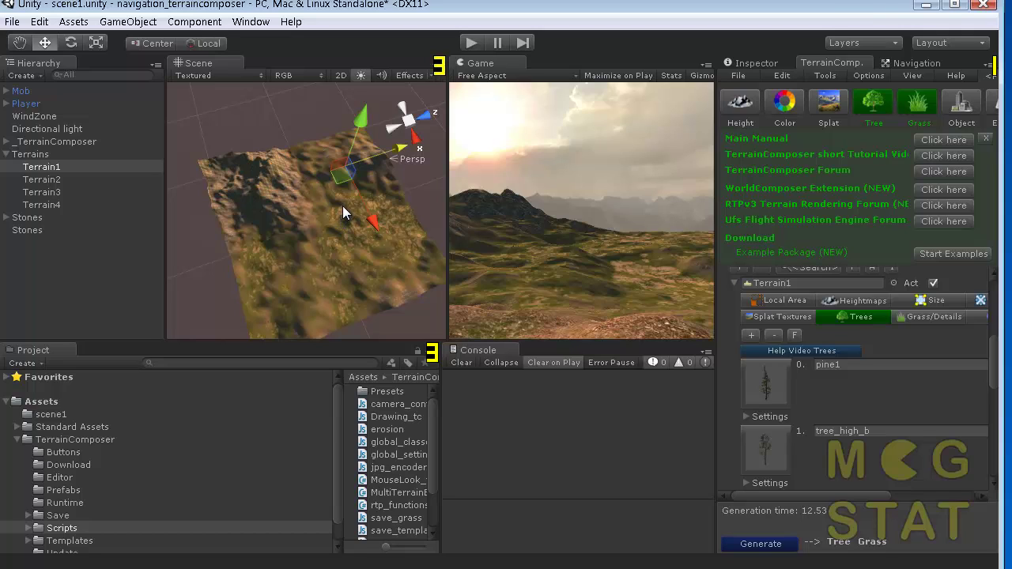
Examine the joined terrain tiles in the scene, from an overview down to the mountain slope and grassy ground.
left_click_drag(348, 219, 302, 129, "alt")
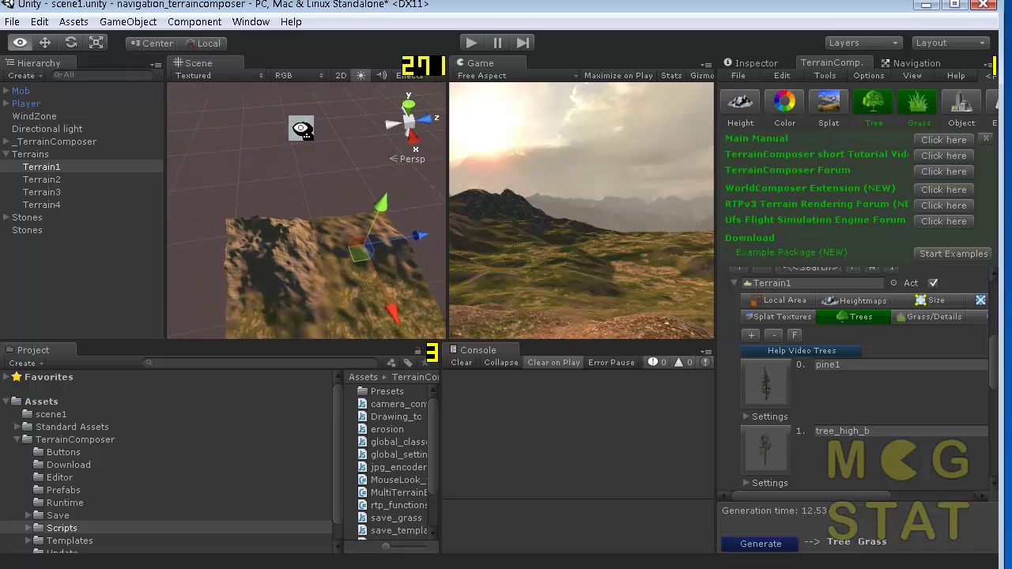
left_click_drag(312, 277, 354, 227, "alt")
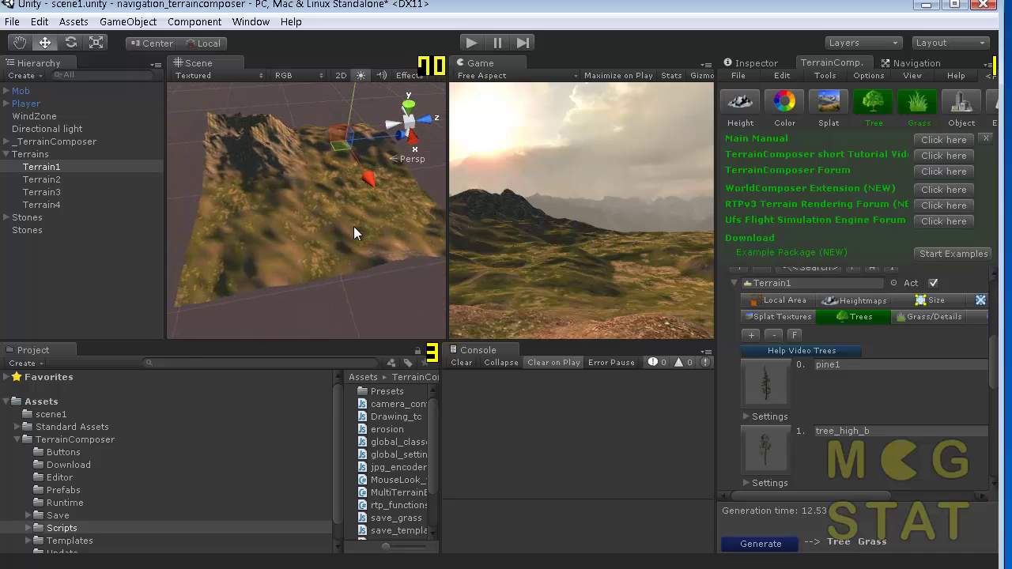
scroll(354, 226, "up", 10)
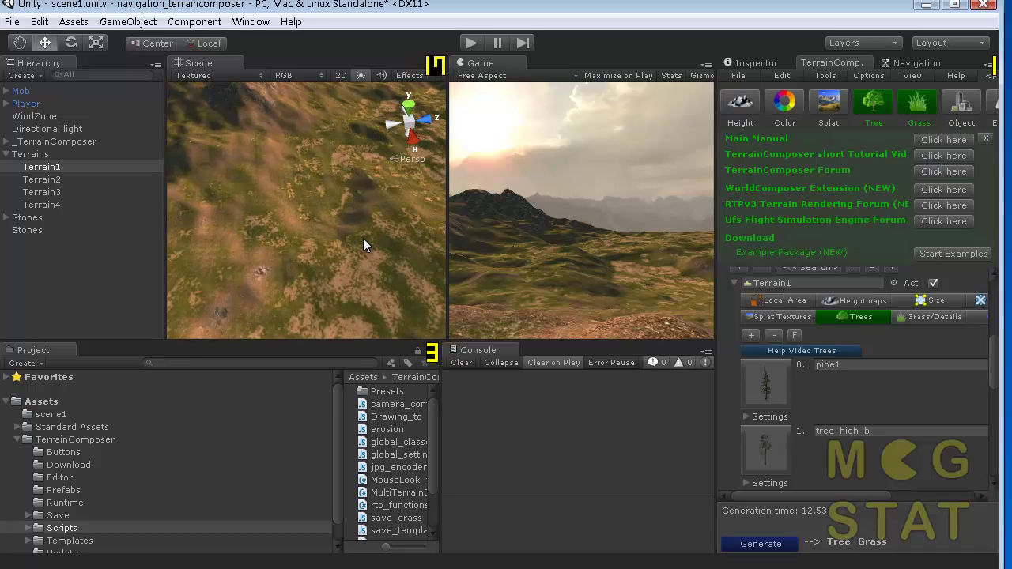
left_click_drag(310, 196, 253, 272, "alt")
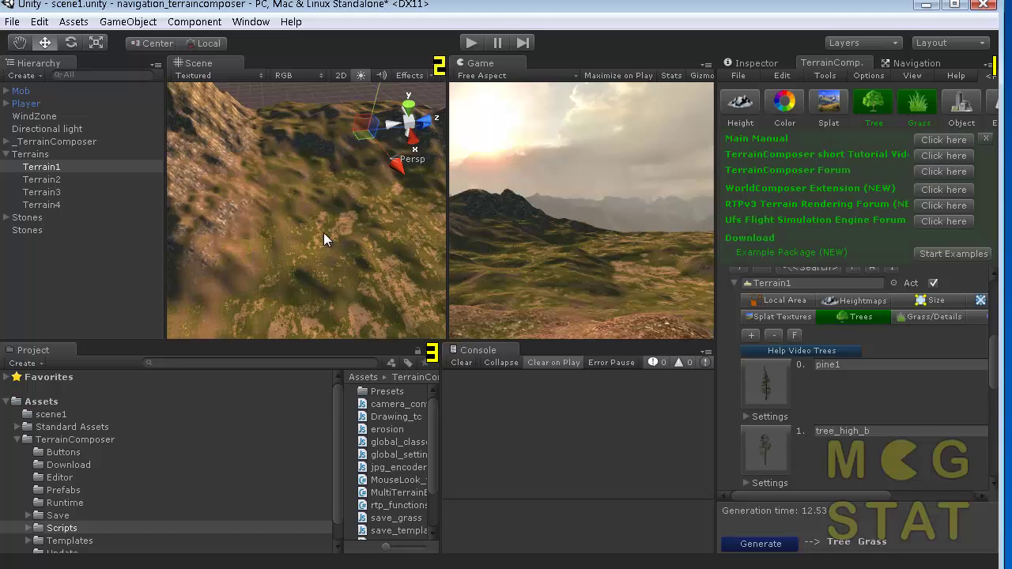
left_click_drag(288, 230, 349, 240, "alt")
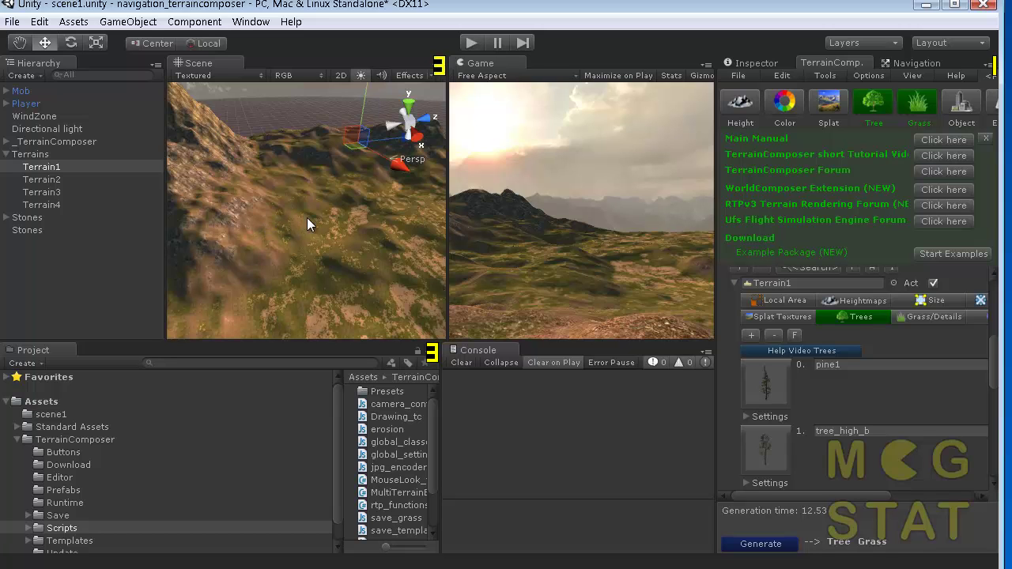
middle_click_drag(317, 220, 347, 266)
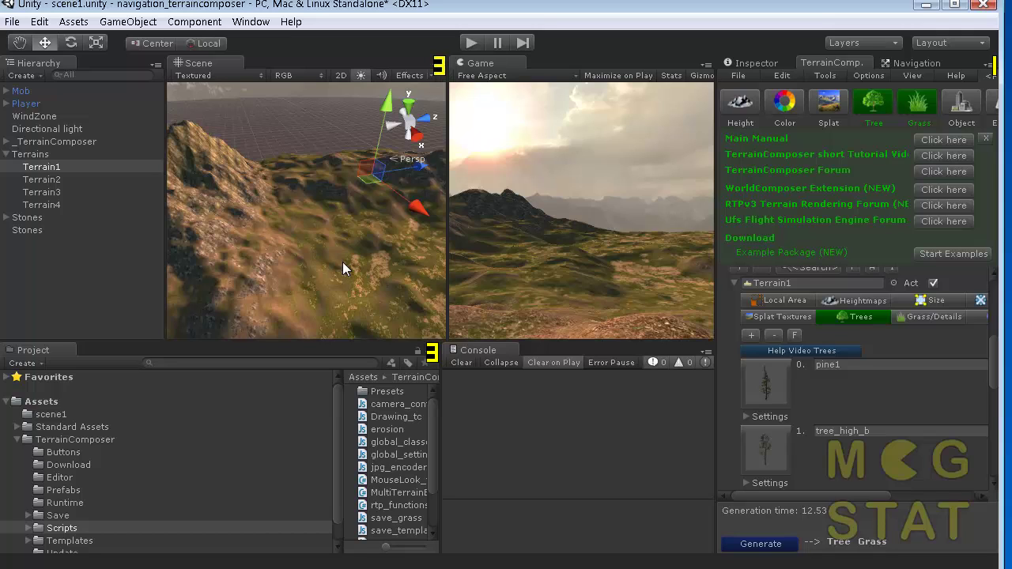
Widen the project file area and look through the TerrainComposer example settings.
left_click_drag(442, 385, 528, 387)
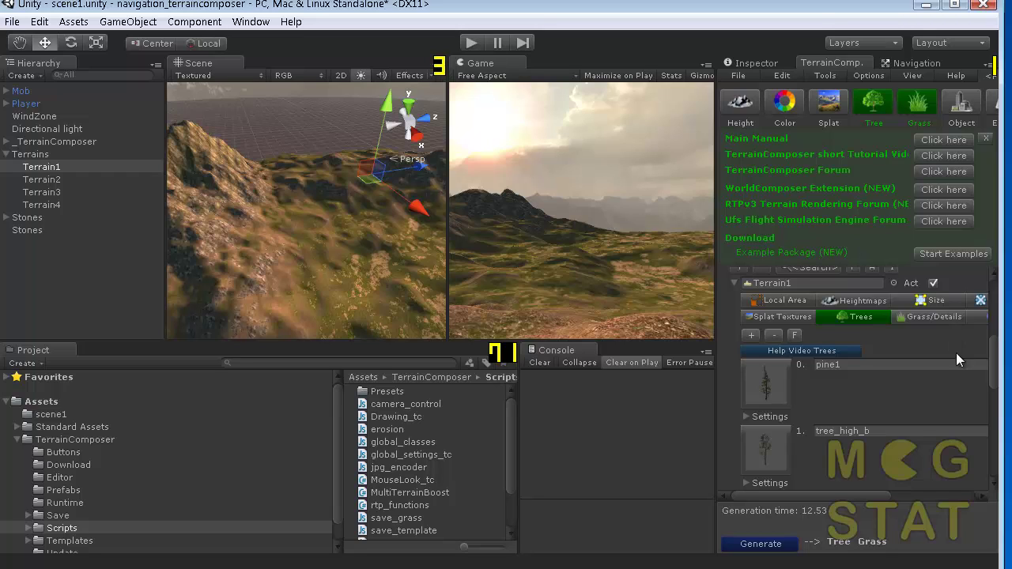
scroll(831, 332, "up", 5)
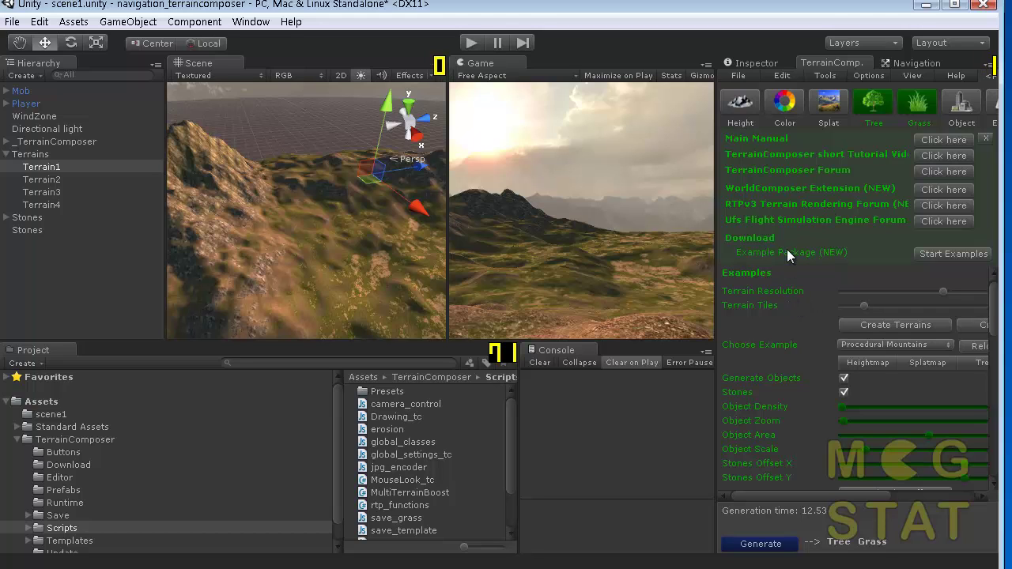
scroll(798, 286, "down", 5)
scroll(799, 287, "up", 6)
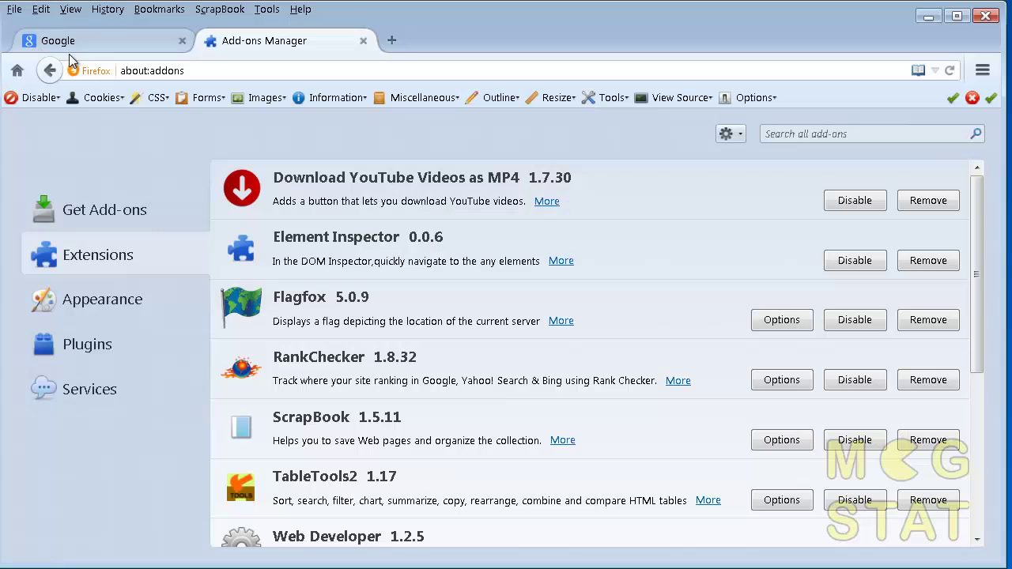
Switch to Firefox, search Google for "terrain composer" and open the TerrainComposer website.
left_click(71, 43)
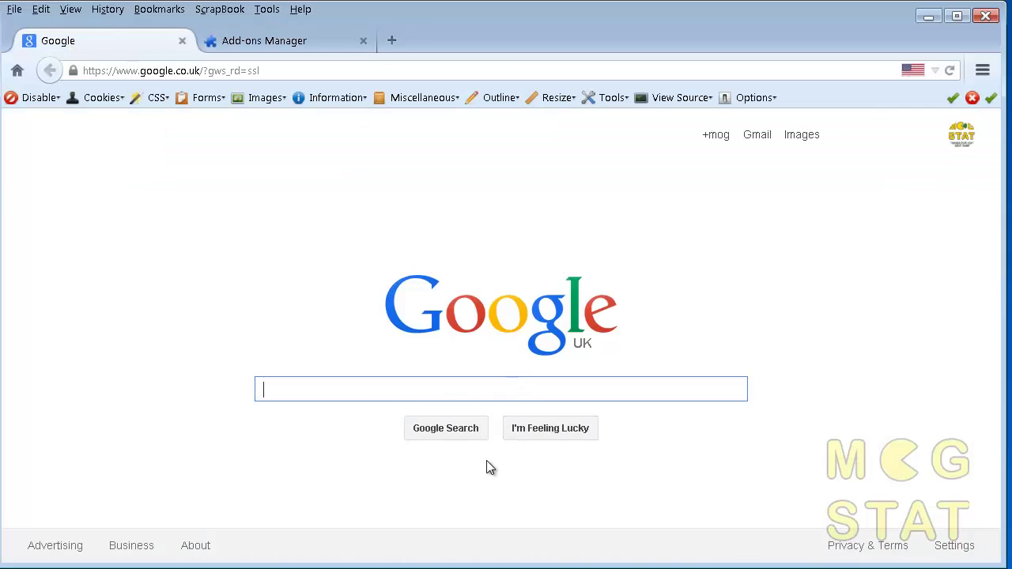
type("terra")
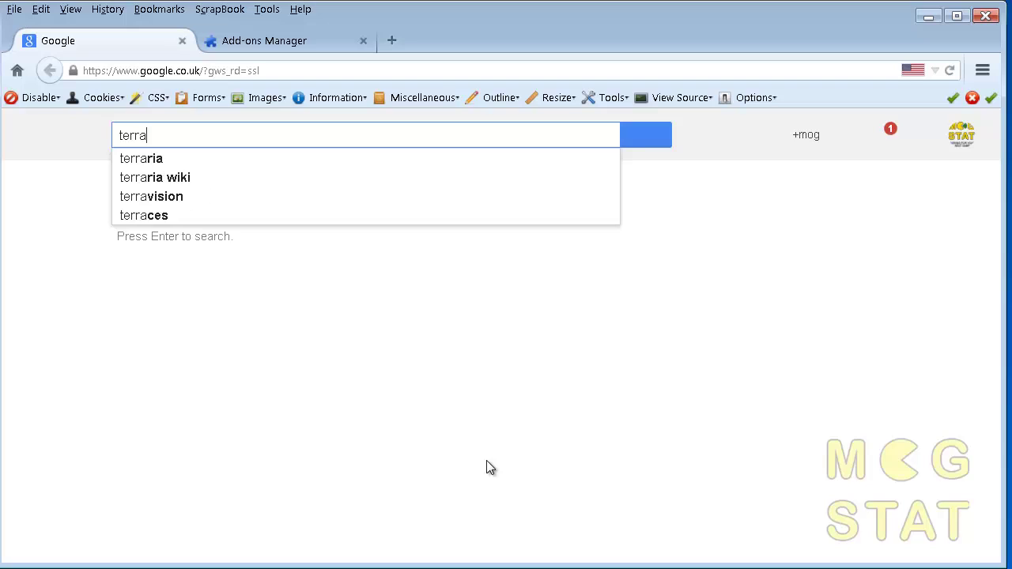
type("in comp")
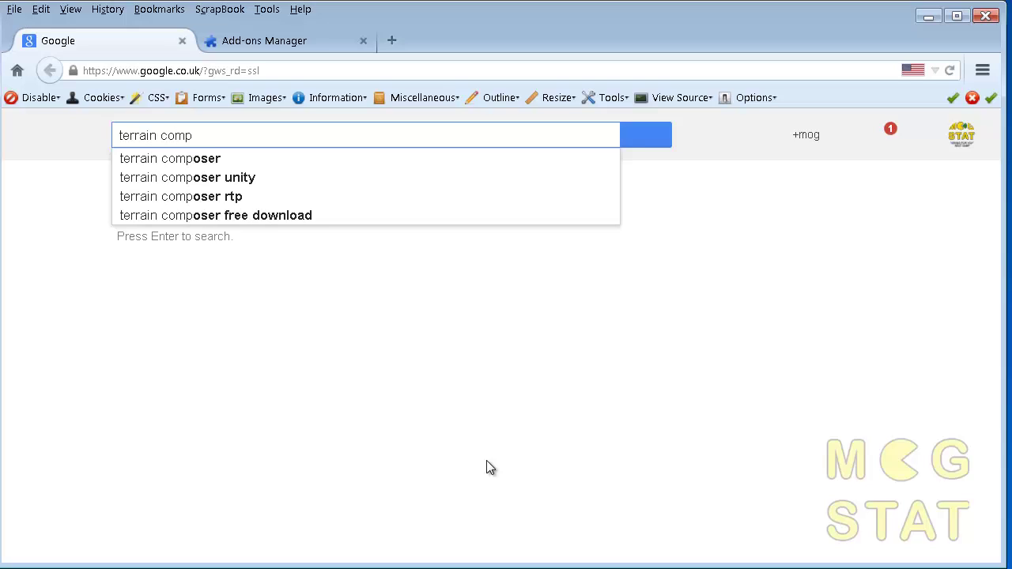
type("oser")
key("Return")
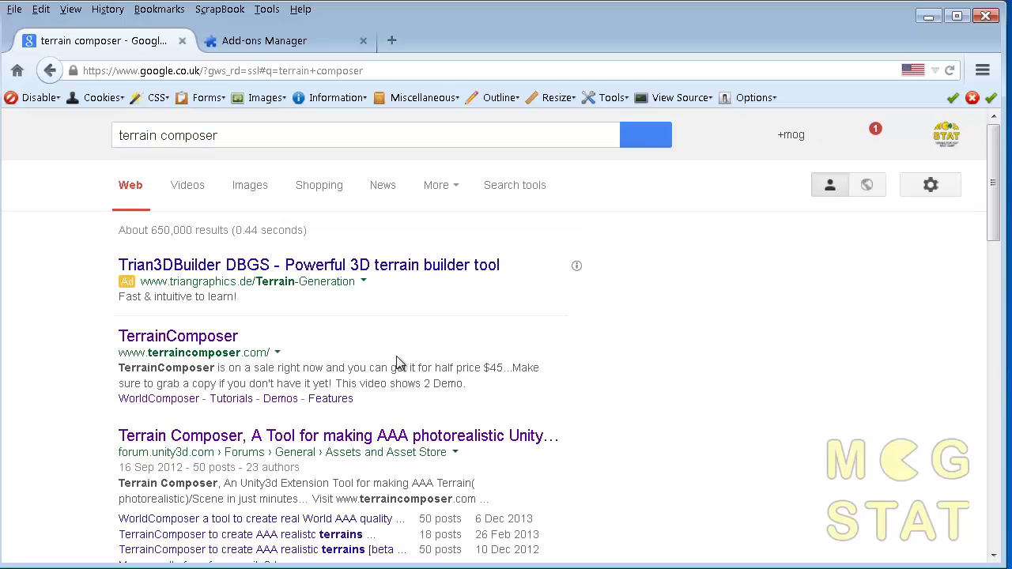
left_click(194, 340)
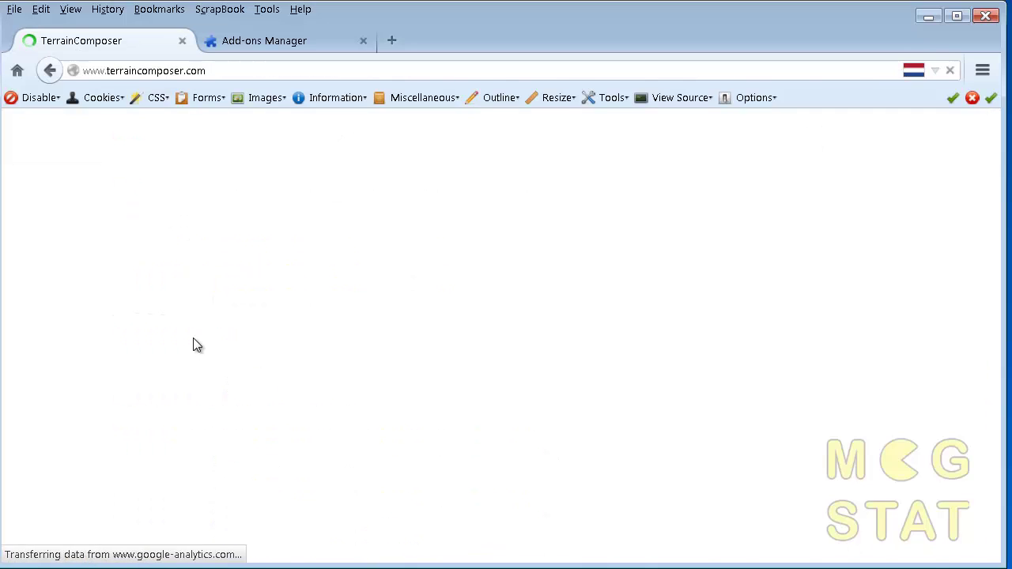
Look through the demo videos on the site's Videos page and return to Unity.
scroll(193, 346, "down", 2)
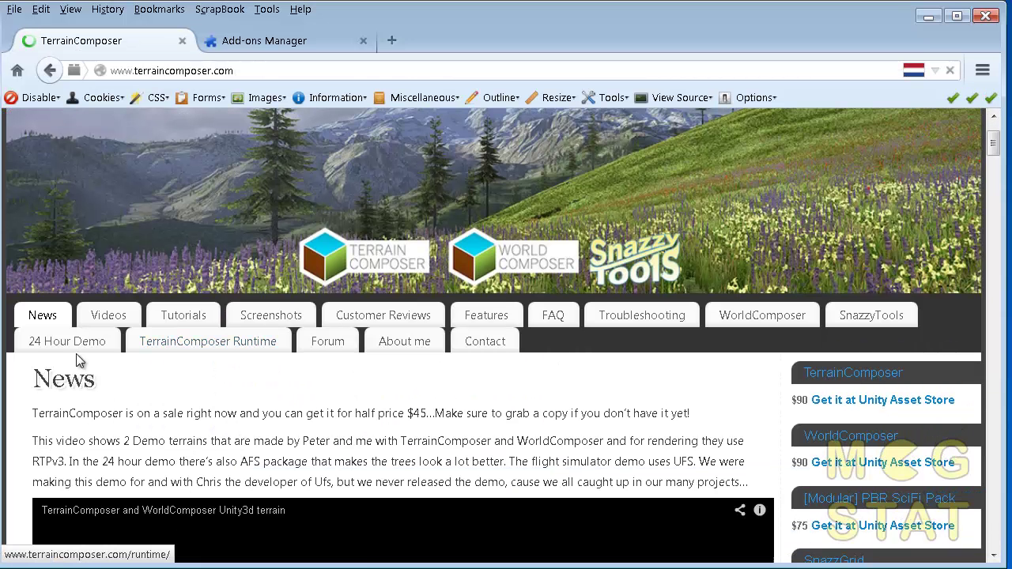
left_click(184, 315)
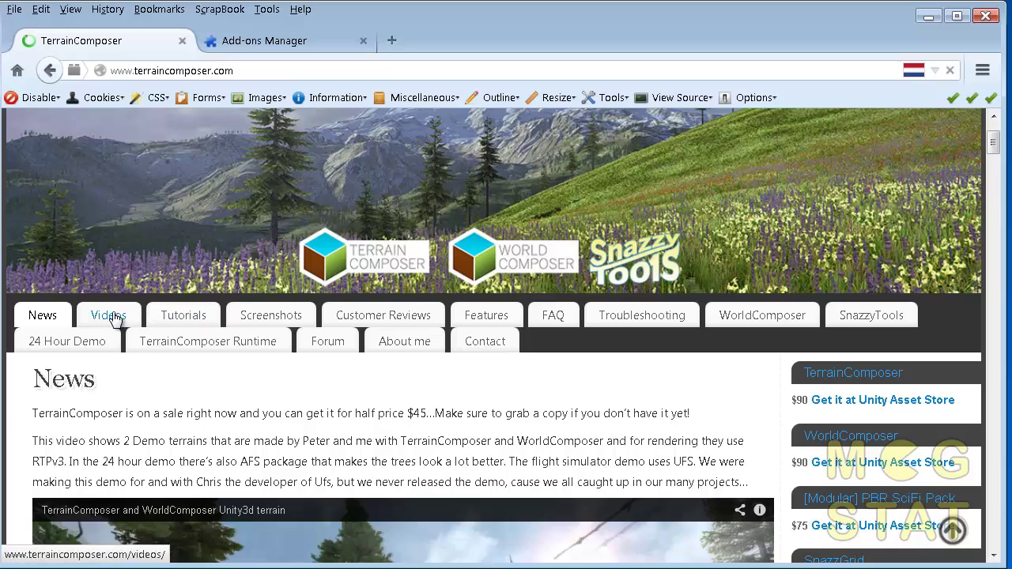
scroll(575, 339, "down", 4)
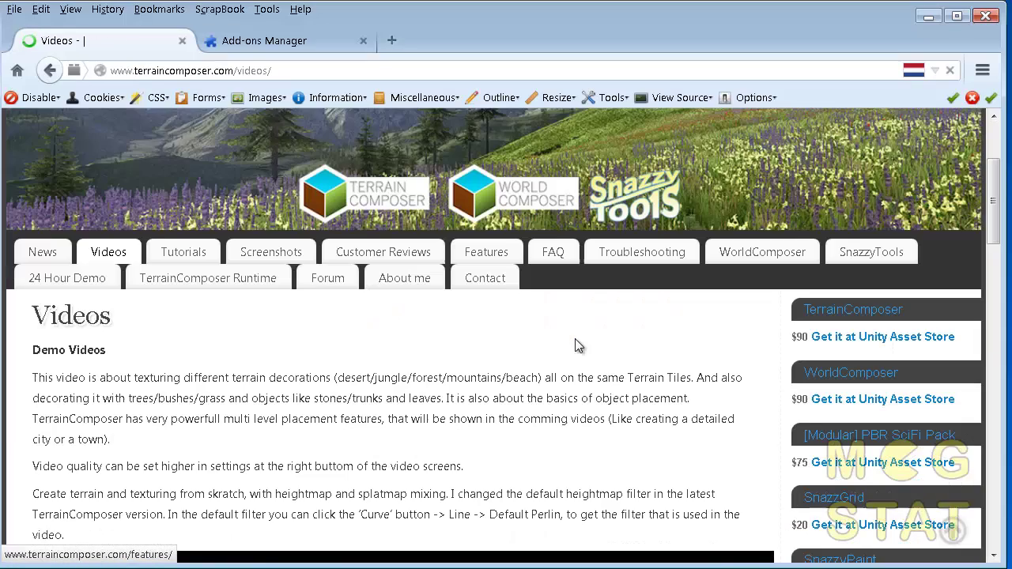
scroll(576, 341, "down", 13)
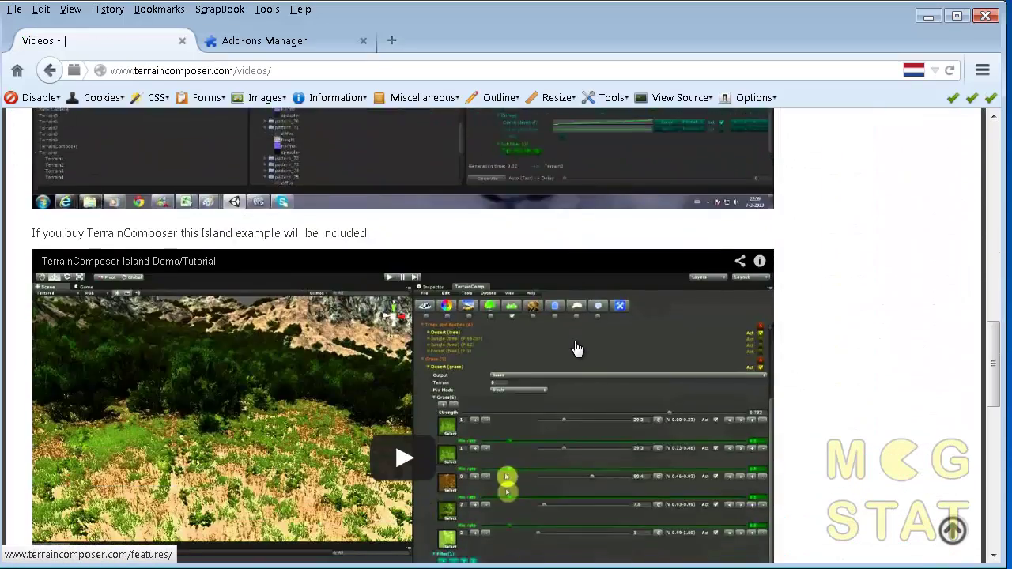
scroll(575, 350, "down", 5)
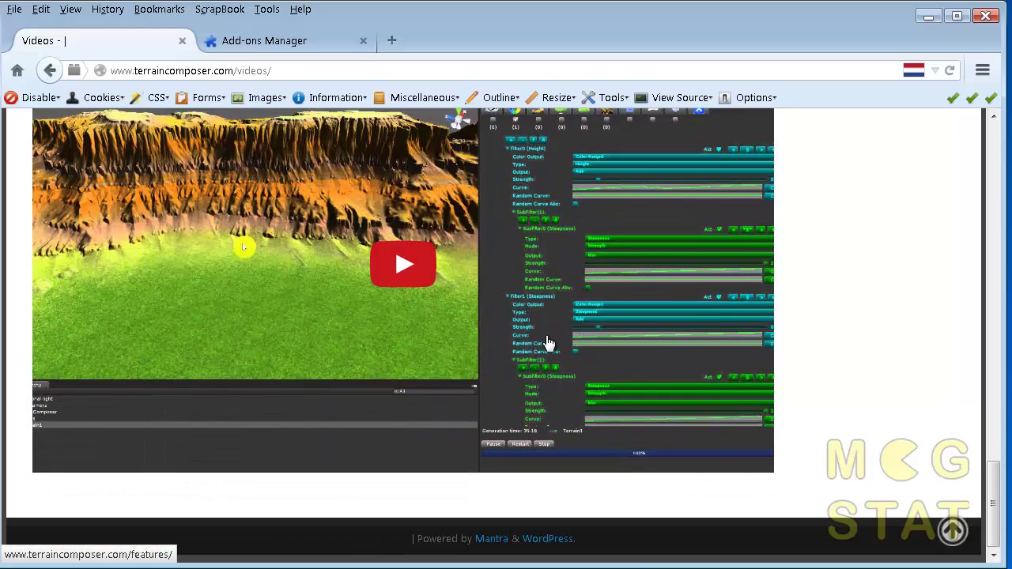
left_click(50, 70)
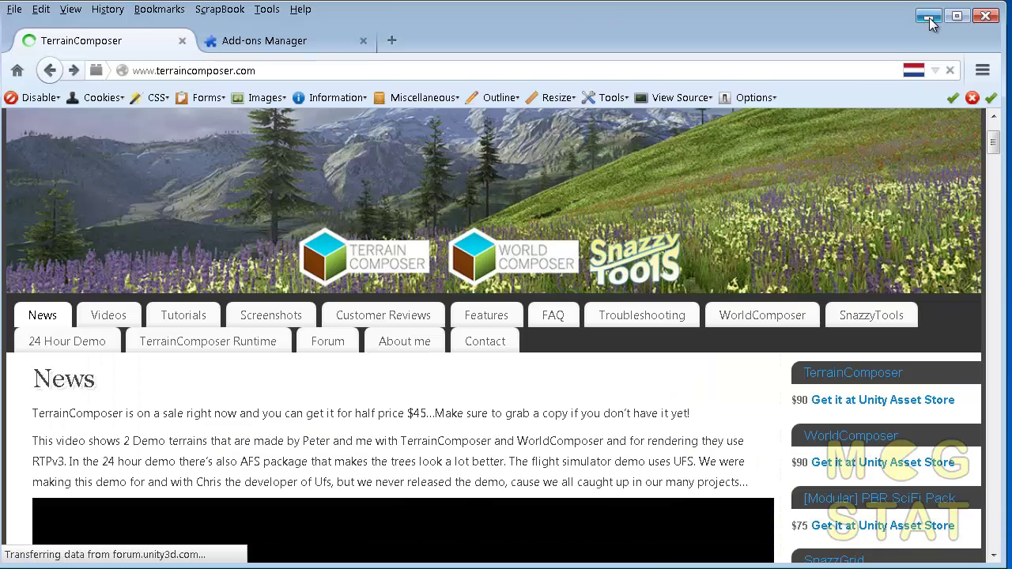
left_click(928, 16)
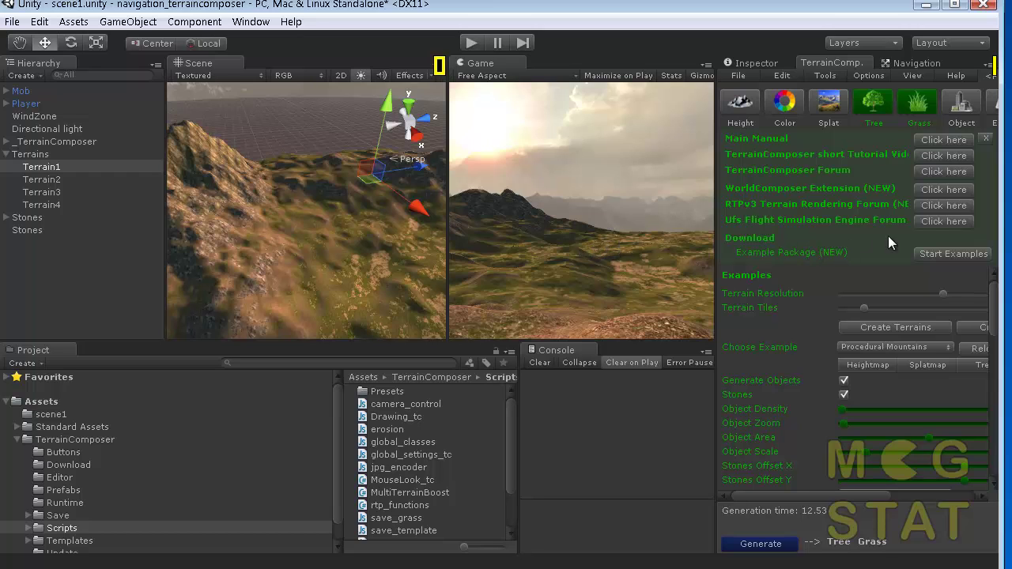
Widen the Unity window slightly and review TerrainComposer's tree settings, terrain list and layer group.
mouse_move(994, 297)
left_mouse_down()
mouse_move(1000, 361)
mouse_move(999, 285)
left_mouse_up()
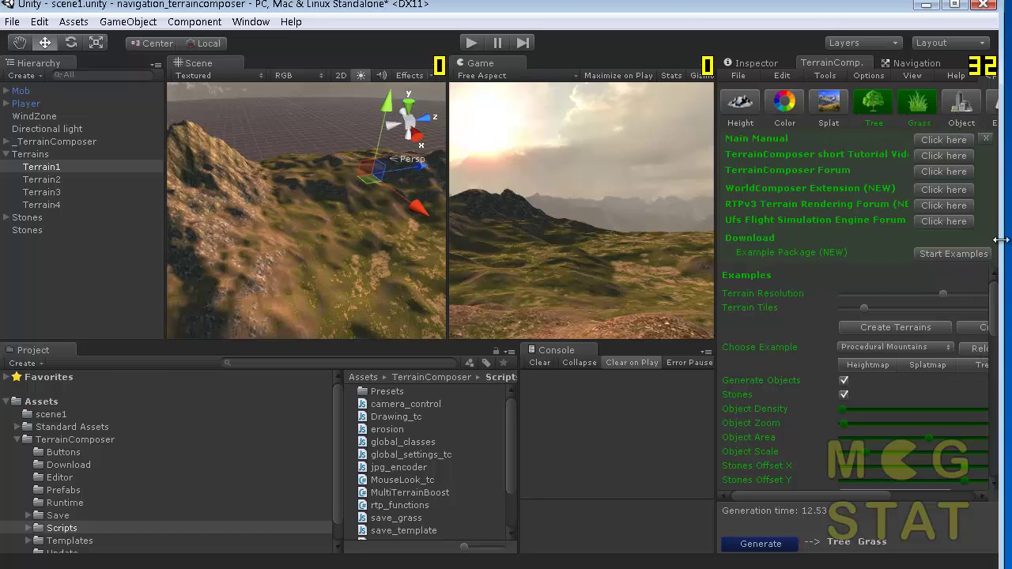
left_click_drag(1001, 239, 1006, 239)
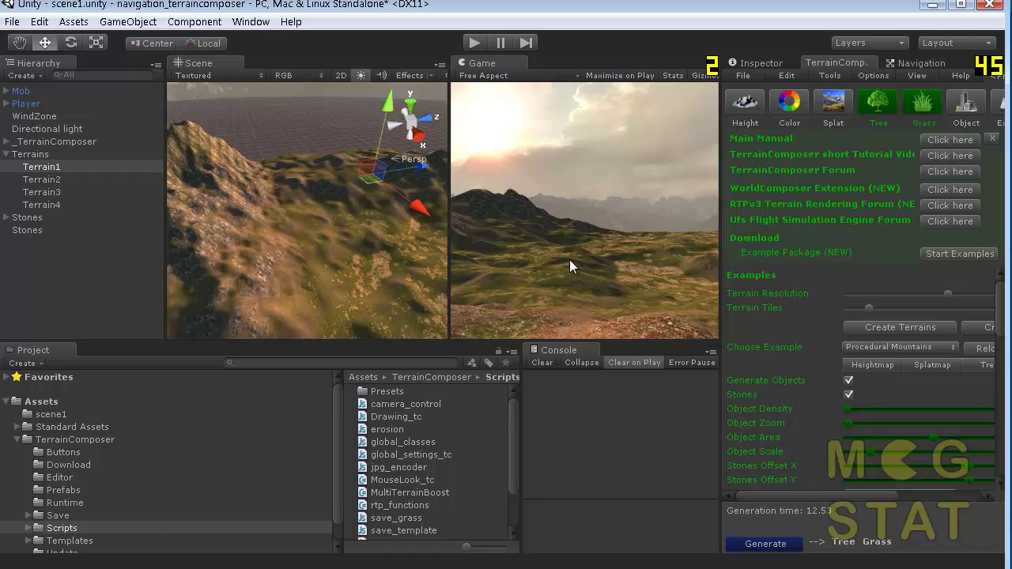
left_click(875, 101)
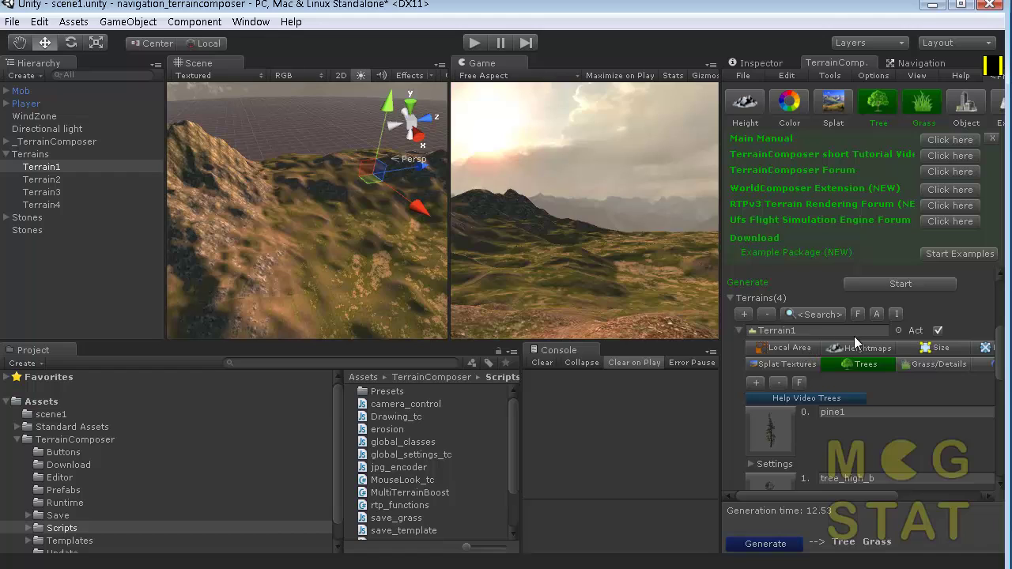
scroll(854, 336, "down", 5)
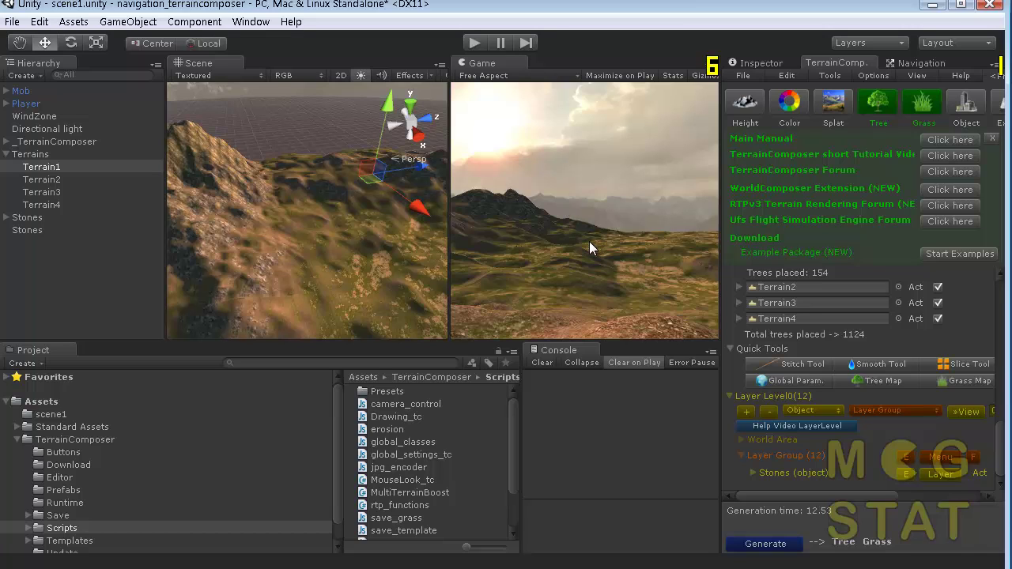
scroll(275, 215, "up", 3)
scroll(273, 215, "down", 4)
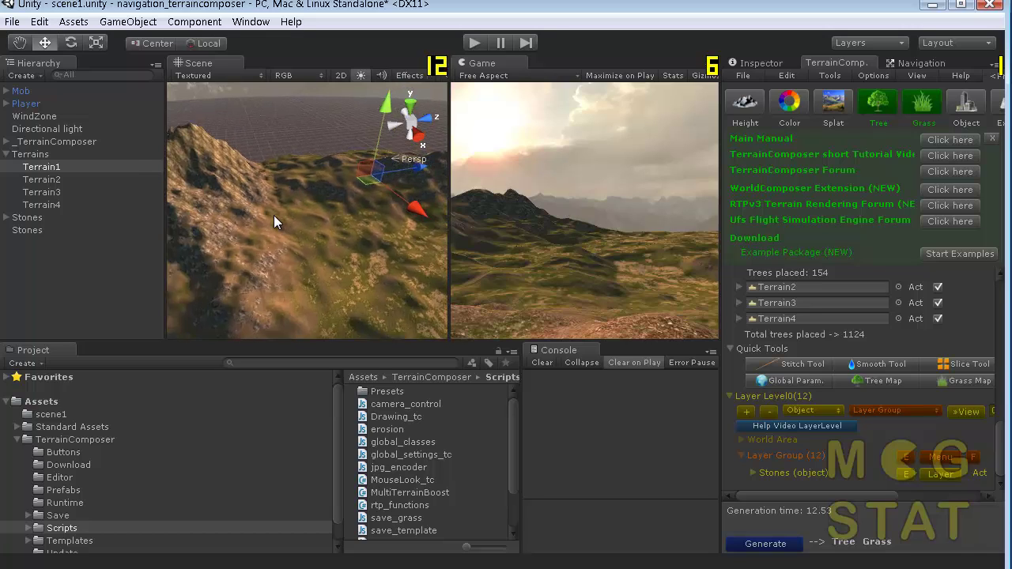
Inspect the generated terrain in the scene, from the whole tile group down to the ground texture.
scroll(273, 215, "down", 10)
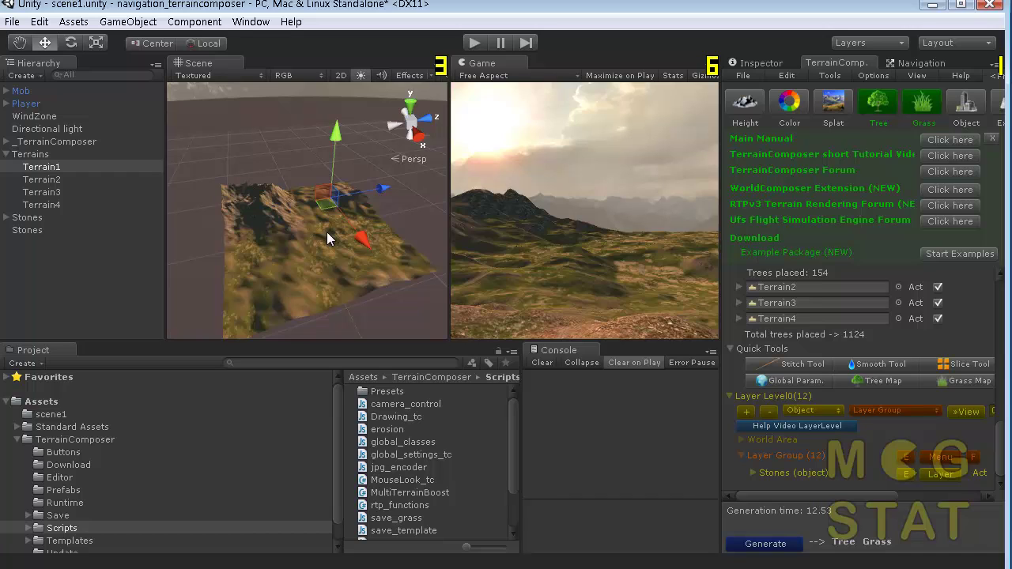
scroll(329, 239, "up", 19)
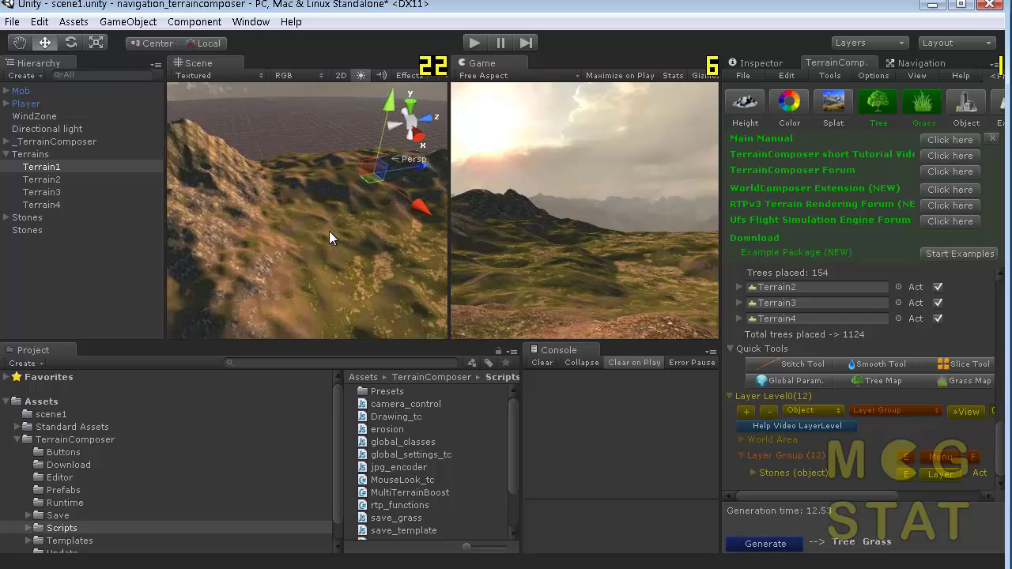
scroll(329, 231, "up", 8)
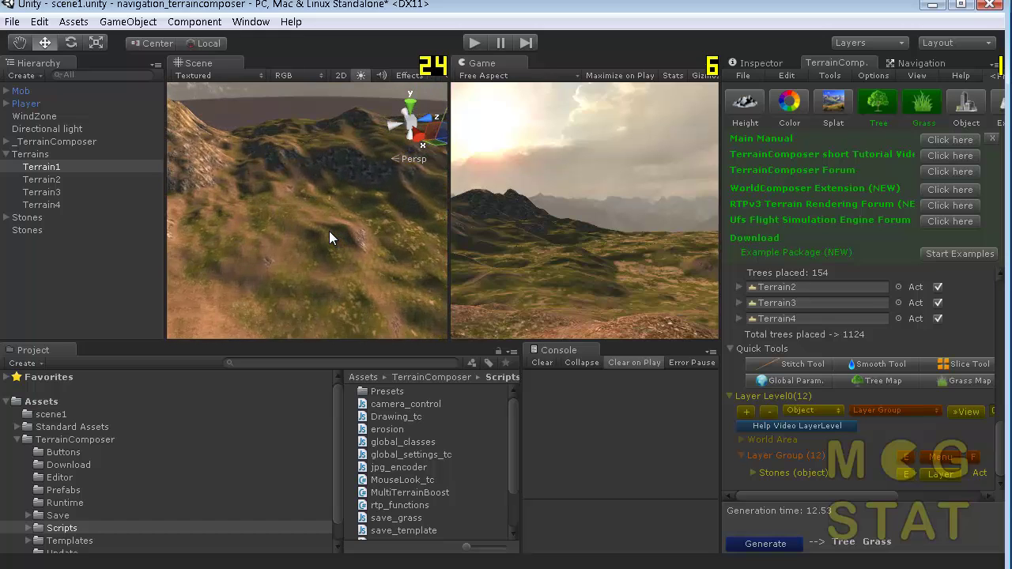
scroll(329, 231, "up", 6)
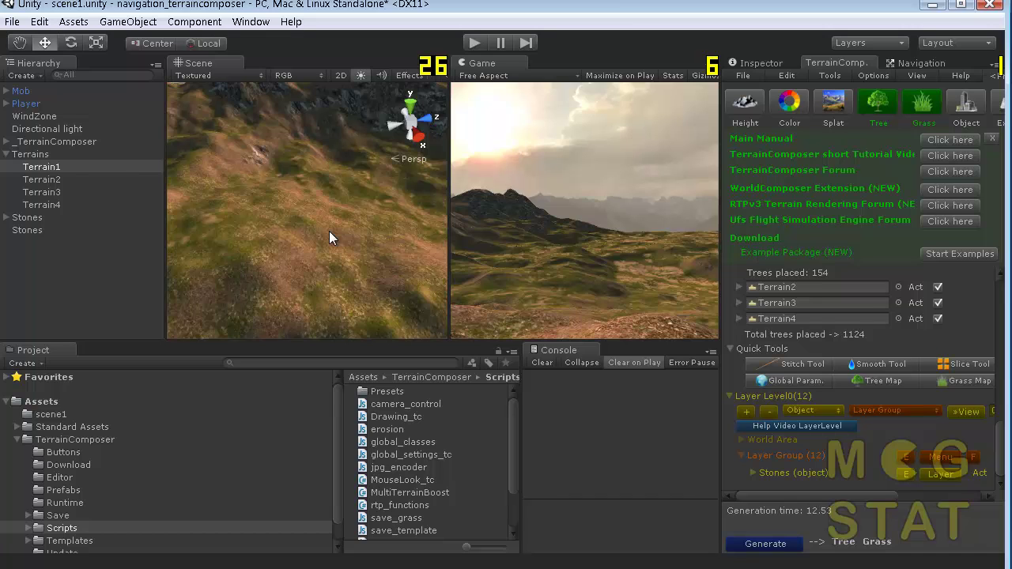
Open the Navigation settings for Terrain1 and show the NavMesh over the terrain in the scene.
scroll(359, 262, "down", 8)
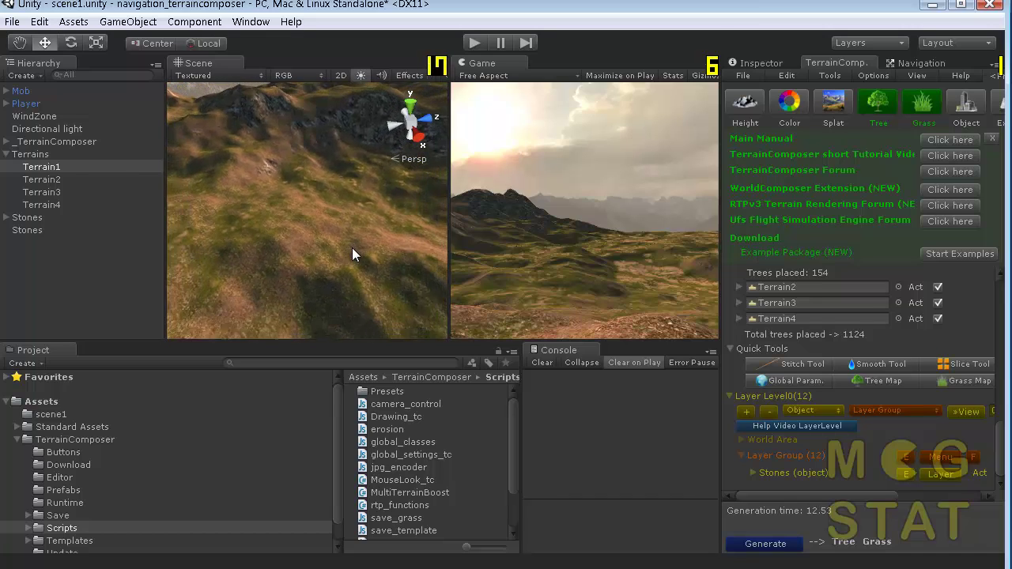
scroll(353, 253, "down", 10)
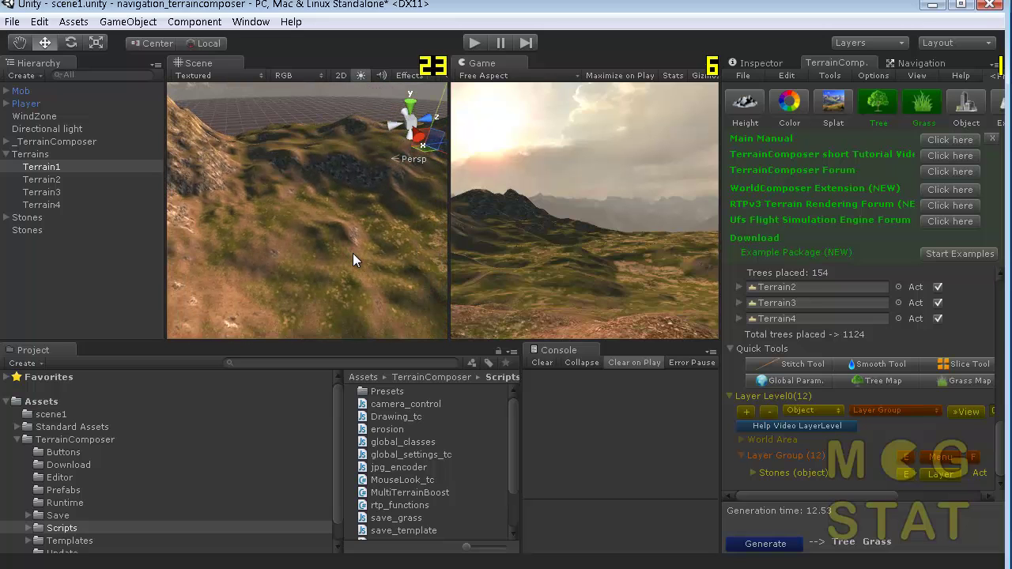
scroll(352, 253, "down", 10)
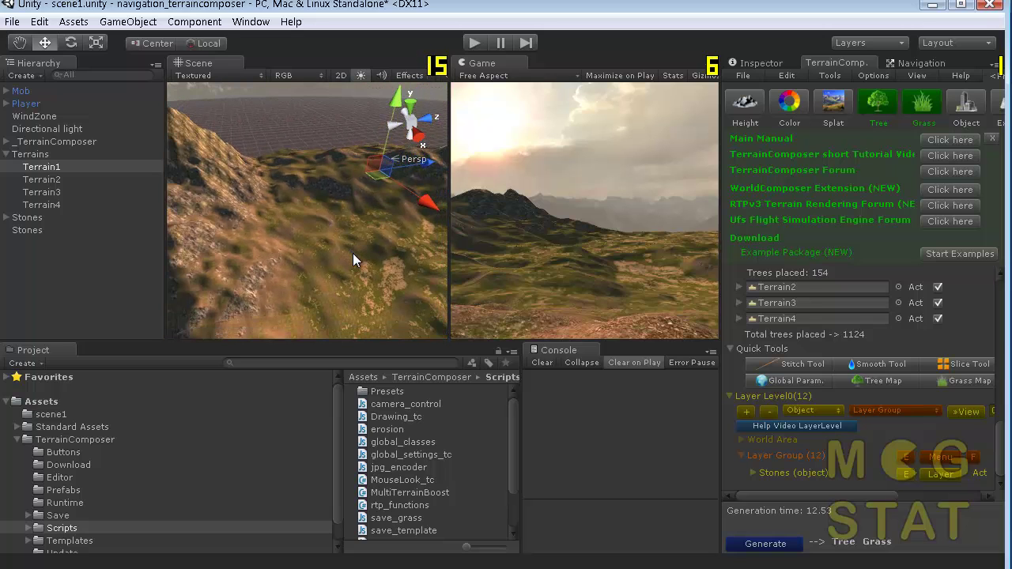
scroll(363, 264, "up", 7)
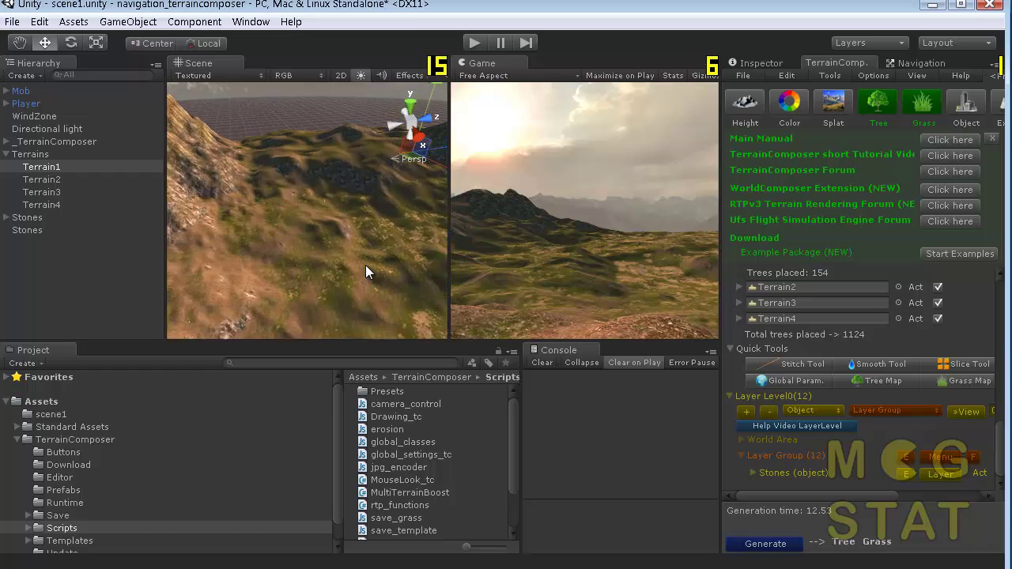
left_click(763, 62)
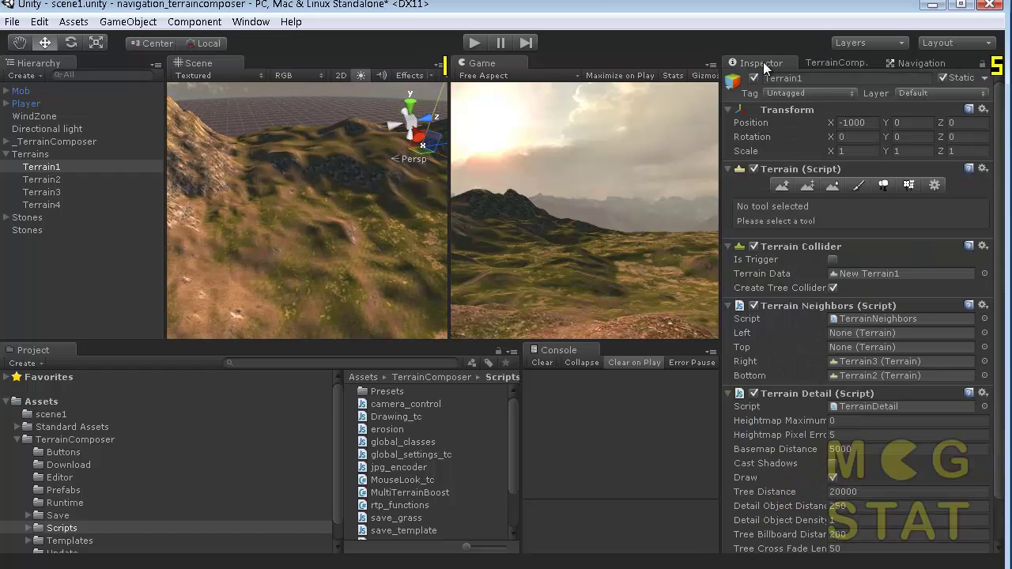
left_click(921, 63)
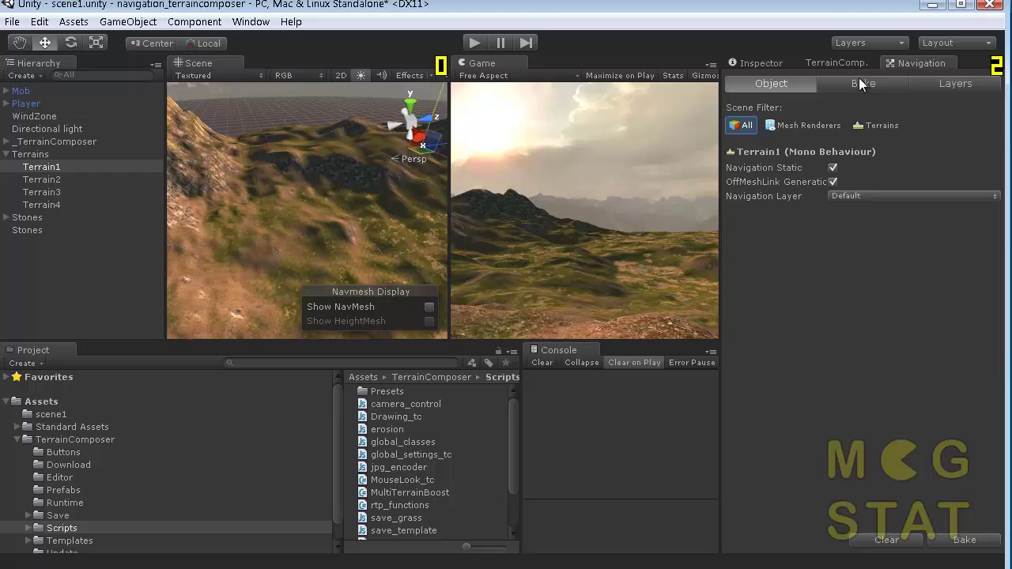
left_click(431, 307)
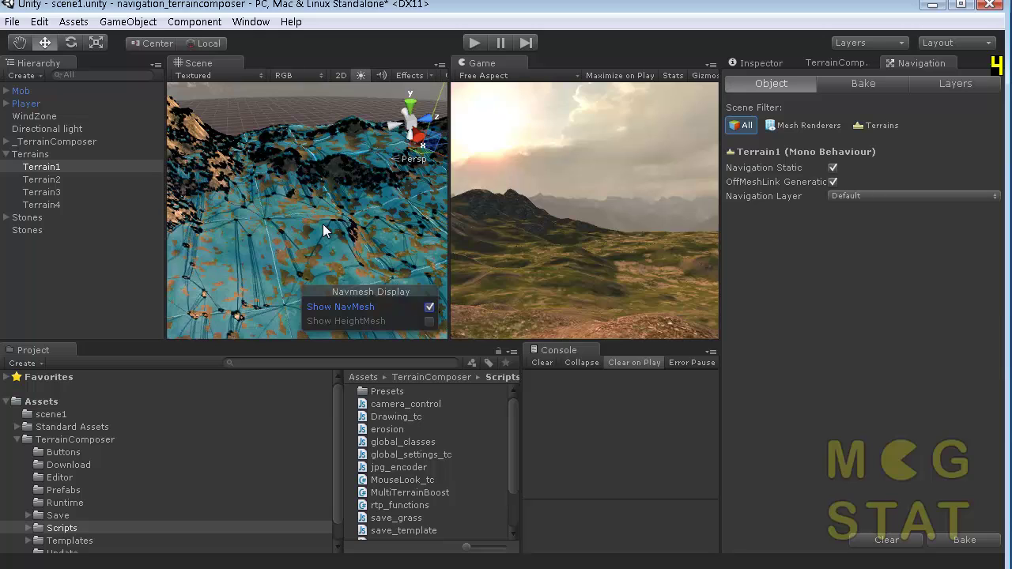
Examine the NavMesh coverage on Terrain1 up close, then turn the NavMesh display off.
scroll(323, 224, "up", 3)
scroll(323, 225, "up", 3)
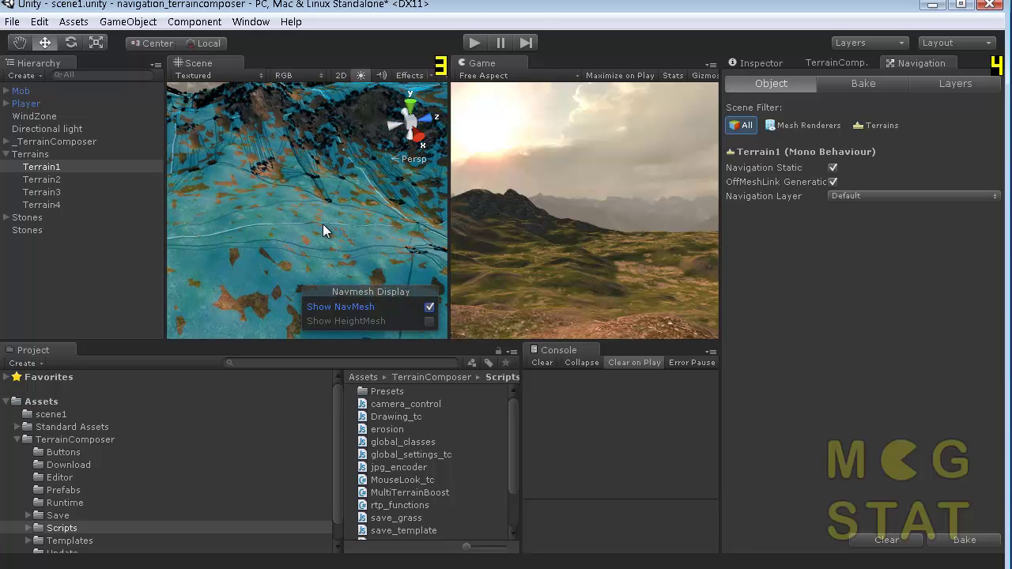
left_click(33, 104)
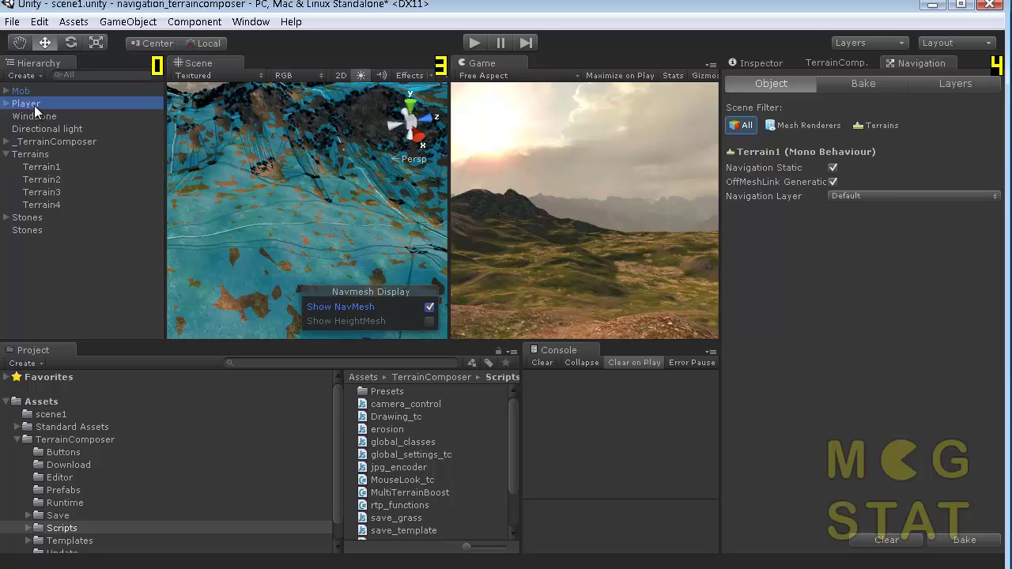
left_click(312, 166)
scroll(309, 161, "up", 3)
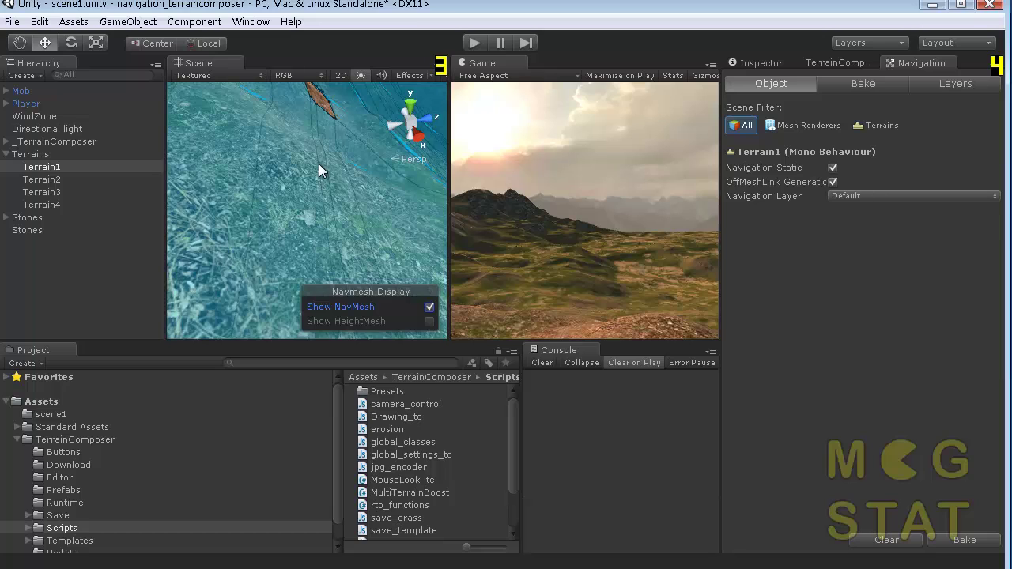
scroll(318, 163, "up", 2)
scroll(319, 163, "down", 1)
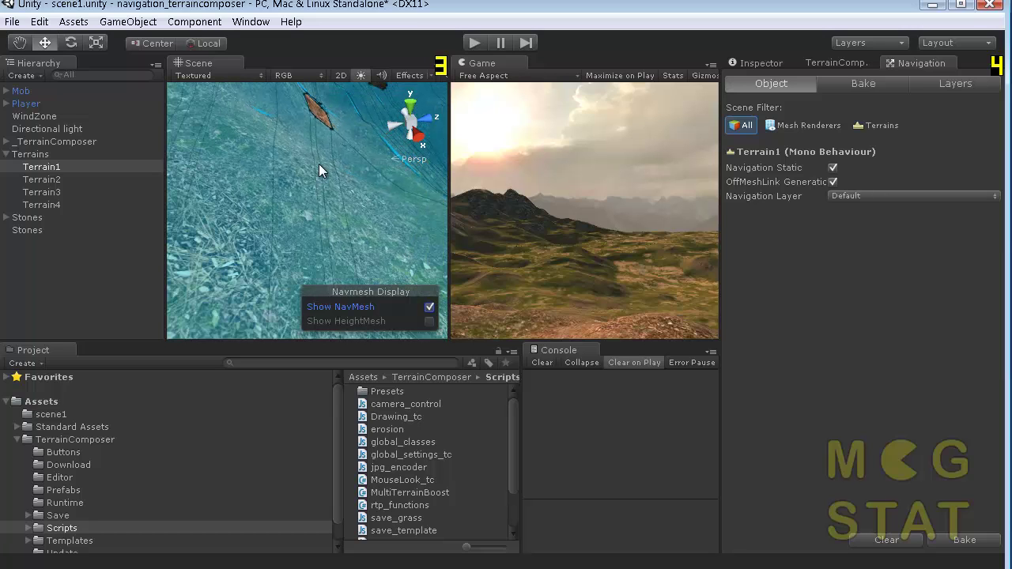
left_click(430, 306)
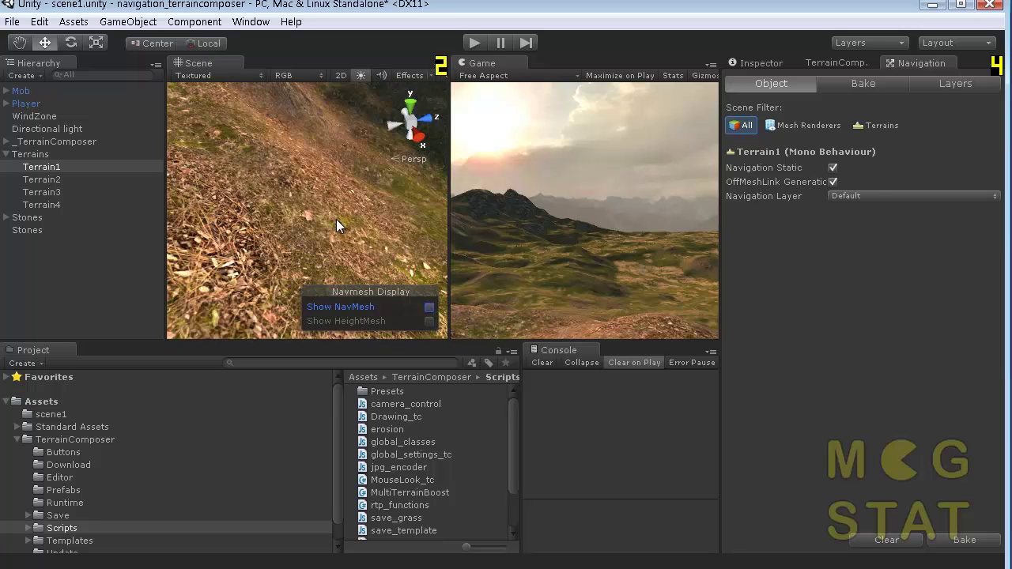
Select the Player object and frame it in the scene together with the surrounding ground.
left_click(30, 104)
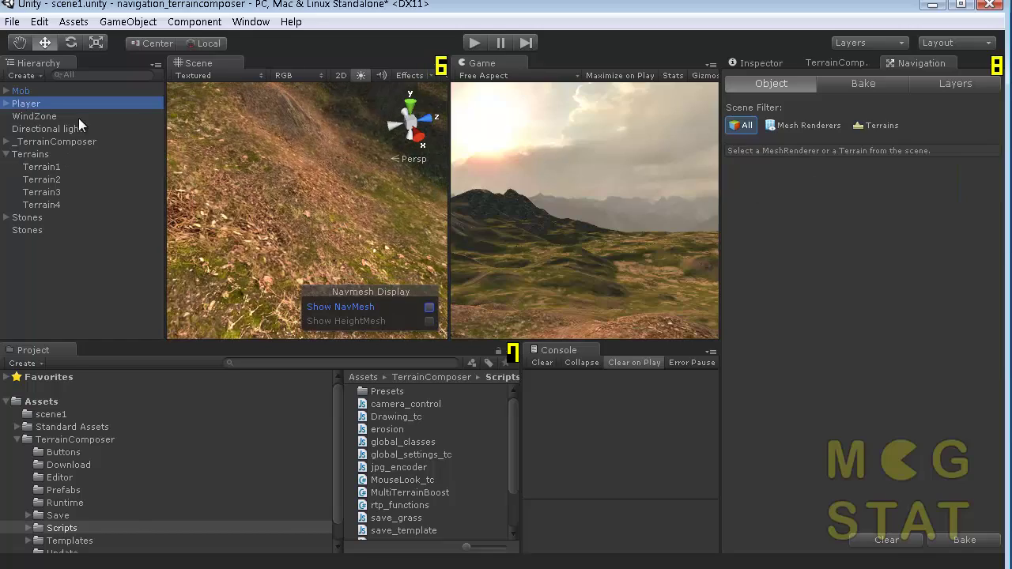
key("f")
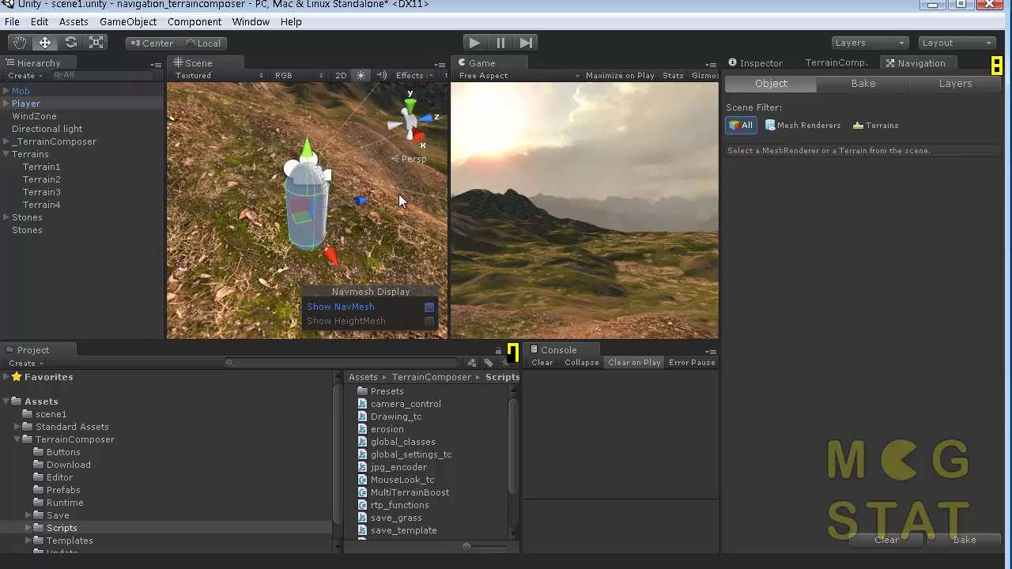
right_click_drag(399, 194, 259, 182)
middle_click_drag(259, 182, 175, 120)
scroll(325, 168, "down", 5)
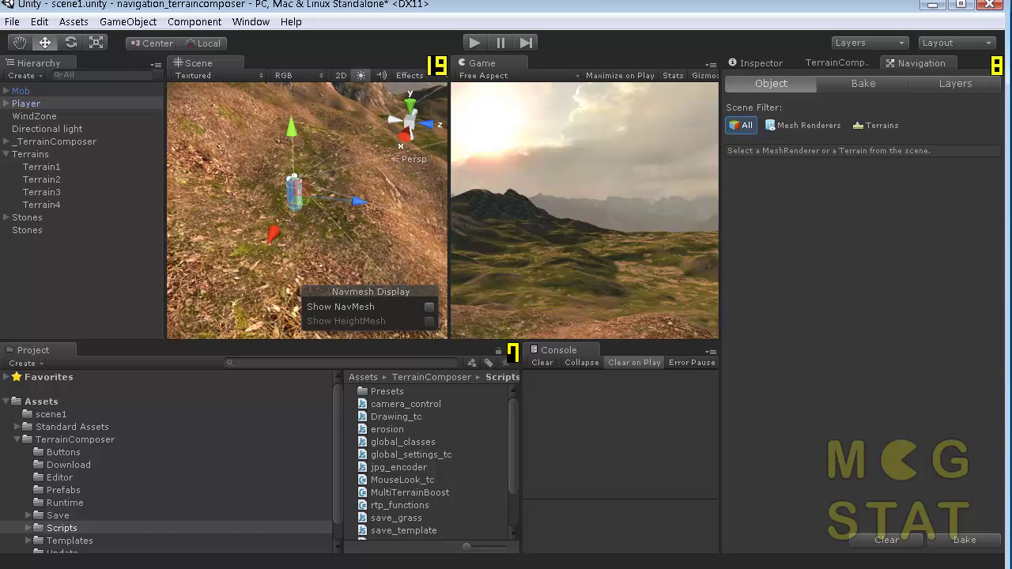
Open the Character Controllers folder inside Standard Assets to show its controller prefabs and Follow script.
left_click(18, 427)
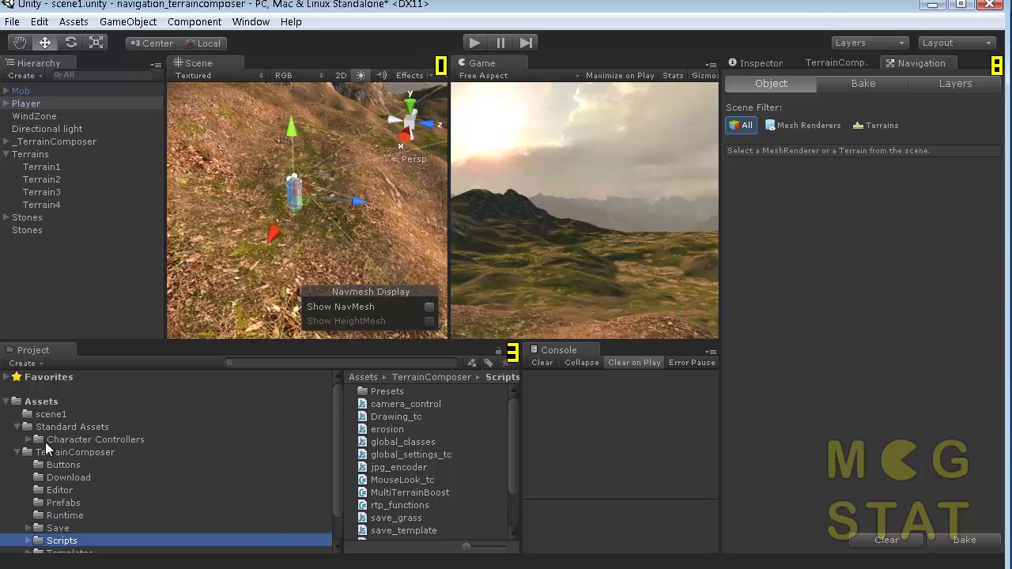
left_click(29, 440)
left_click(94, 437)
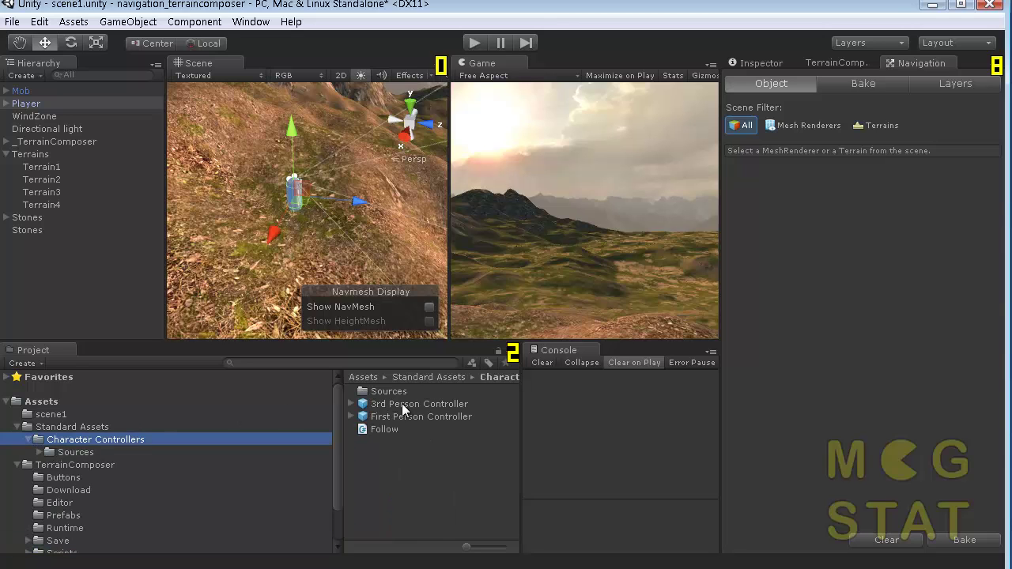
Show the NavMesh around the Player and examine the uncovered rocky patches on the slope up close.
middle_click_drag(352, 190, 277, 220)
scroll(282, 208, "down", 5)
scroll(332, 198, "down", 3)
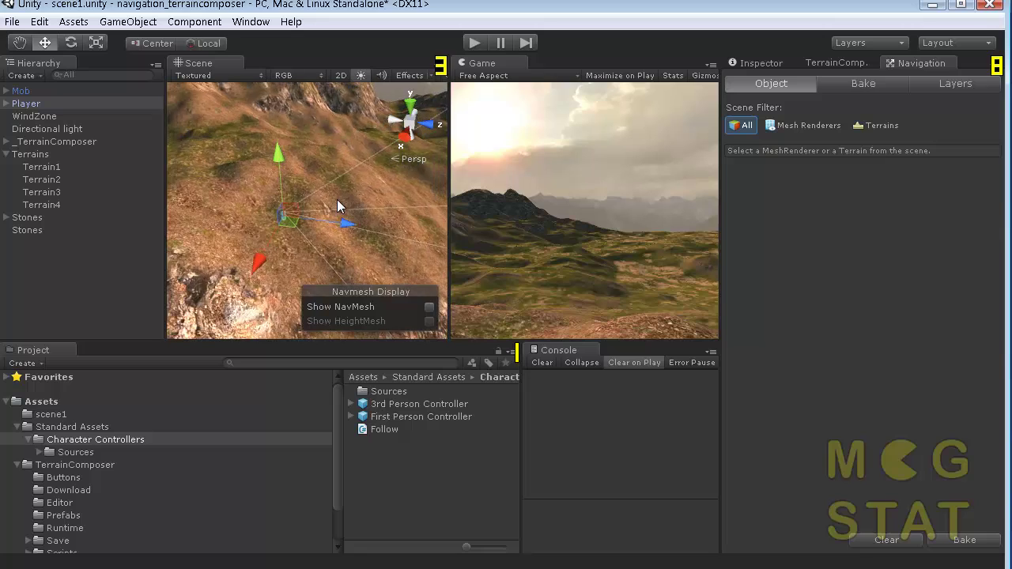
middle_click_drag(339, 205, 303, 181)
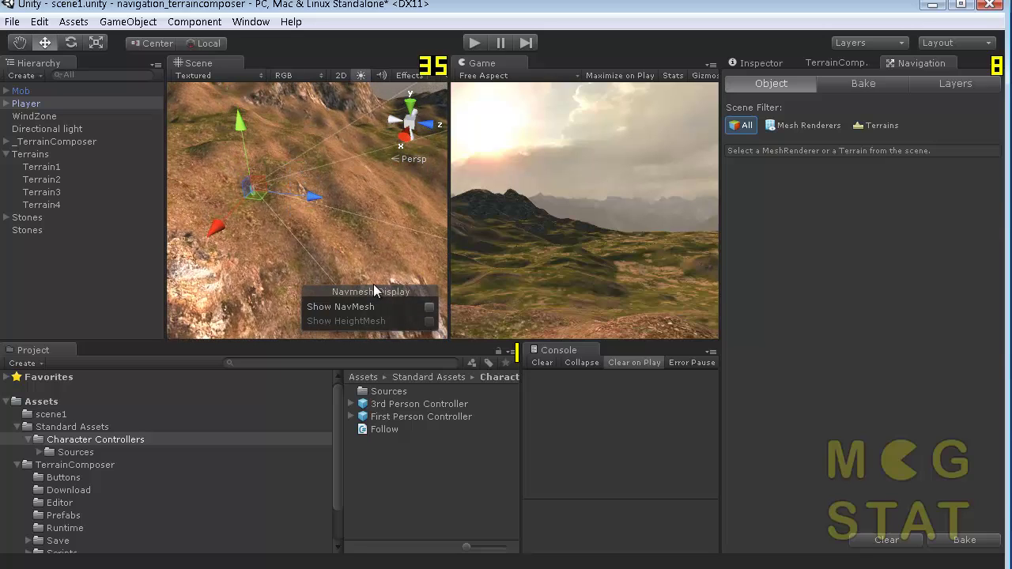
left_click(429, 307)
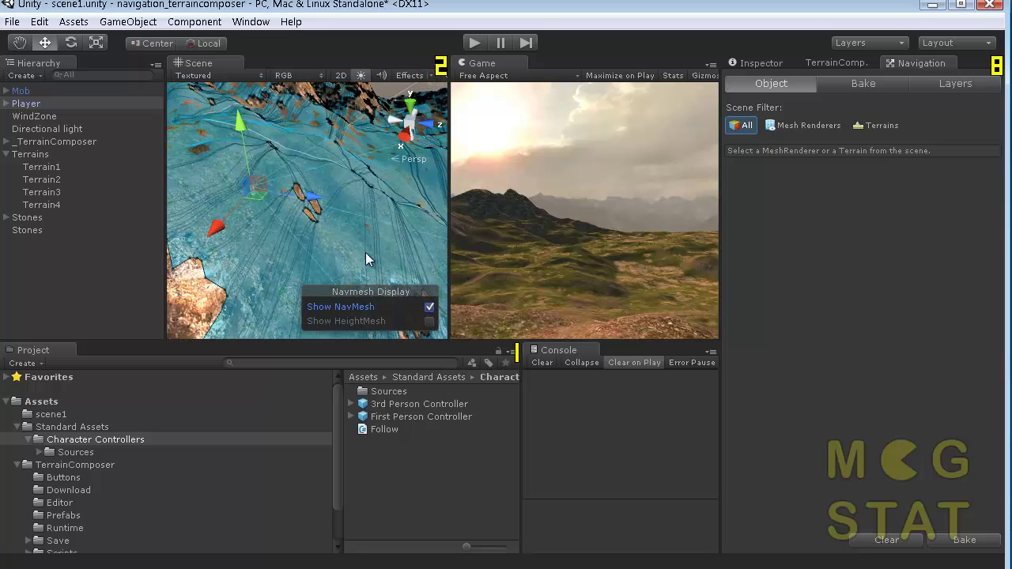
key("q")
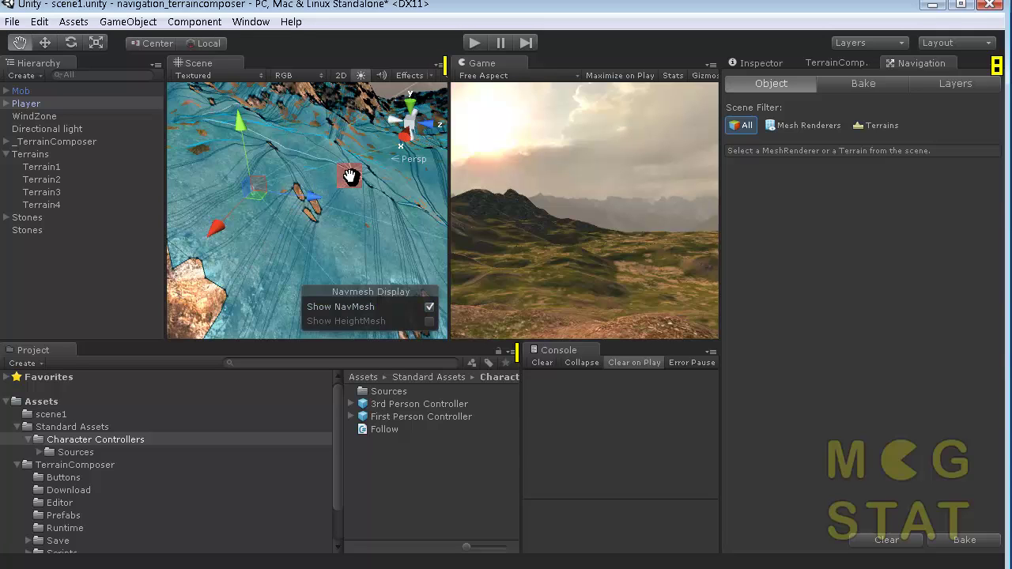
scroll(356, 168, "up", 10)
middle_click_drag(361, 183, 361, 183)
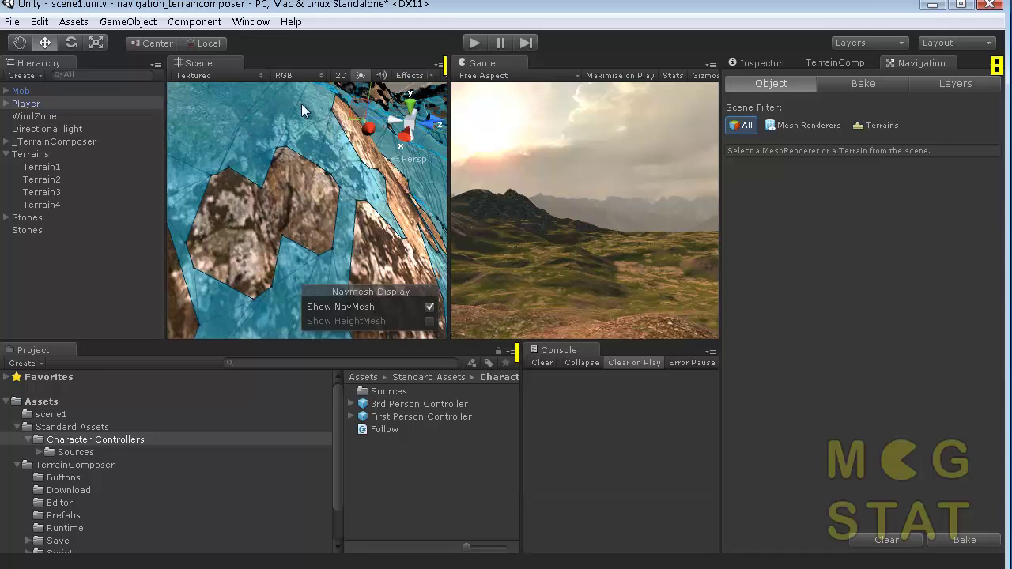
Compare the NavMesh with the terrain mesh in Textured Wire shading and return the scene view to Textured.
left_click(203, 74)
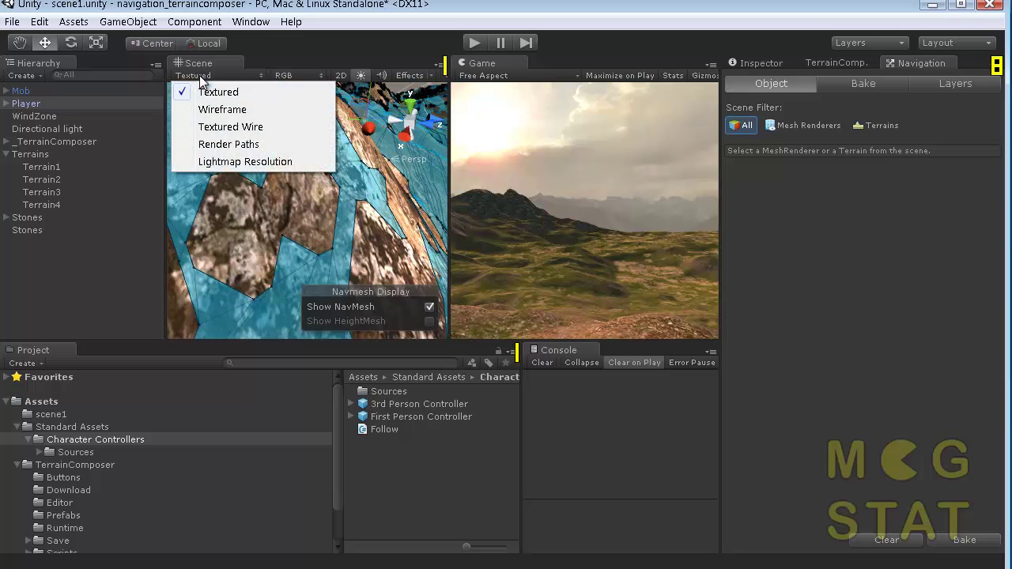
left_click(237, 124)
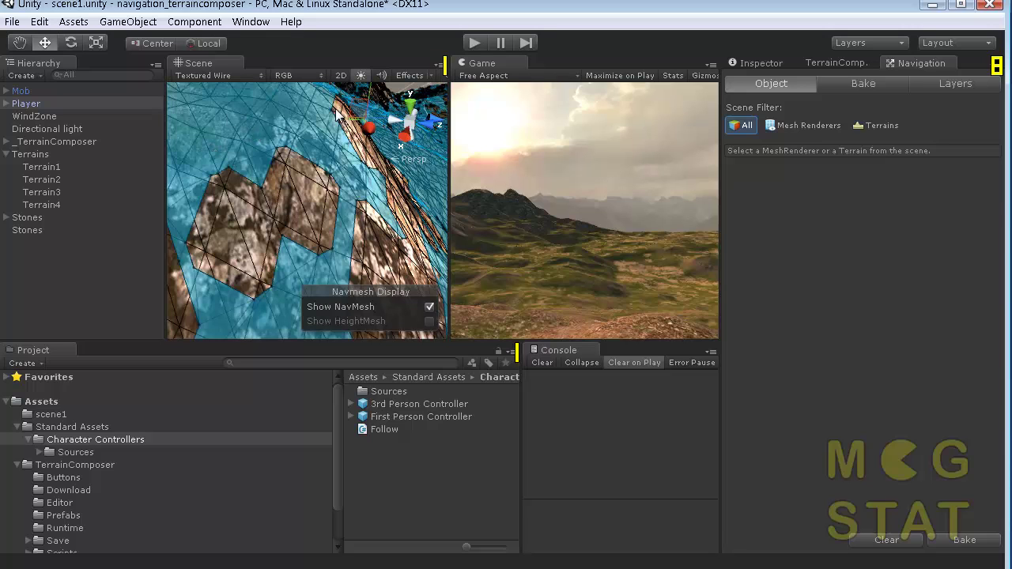
left_click(202, 75)
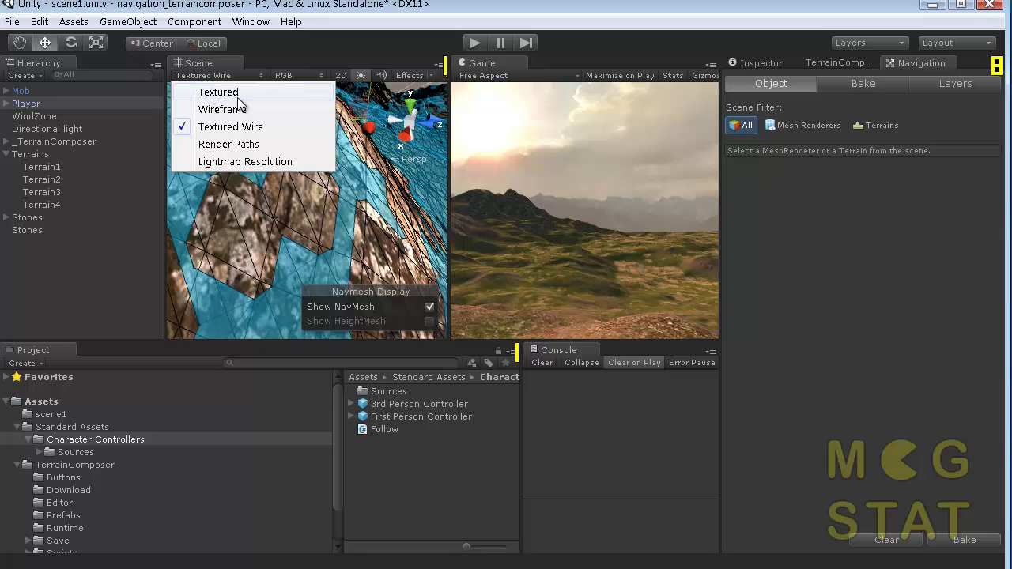
left_click(214, 93)
Review the NavMesh across the wider mountainside, hide it and look over the bare terrain around the Player.
scroll(309, 132, "down", 4)
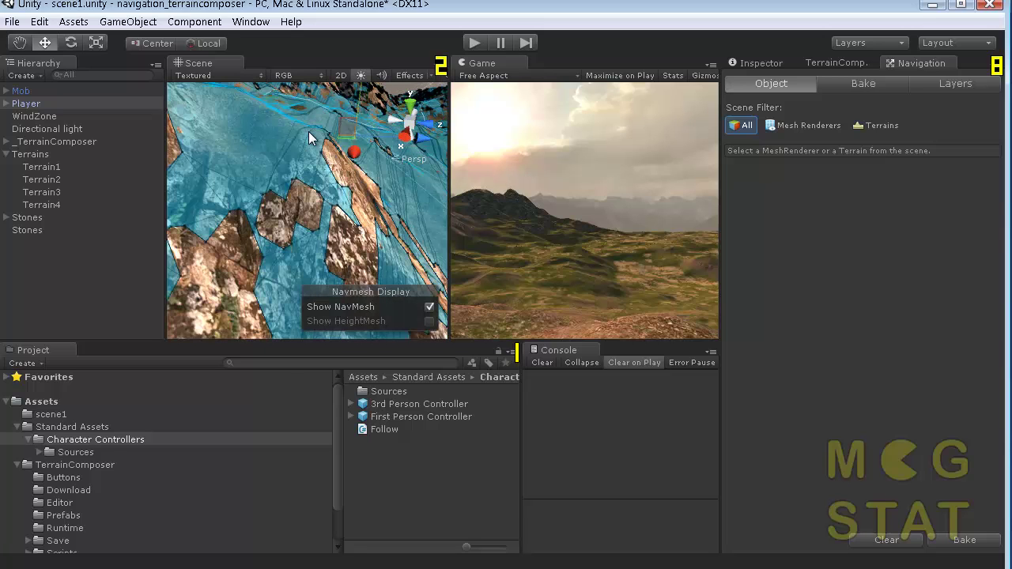
scroll(308, 134, "down", 6)
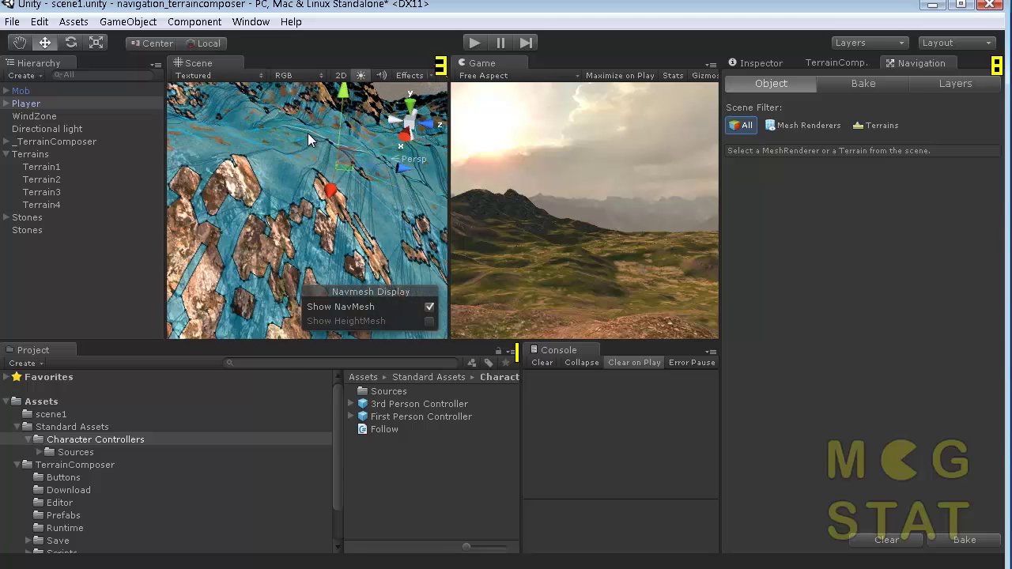
scroll(308, 135, "down", 1)
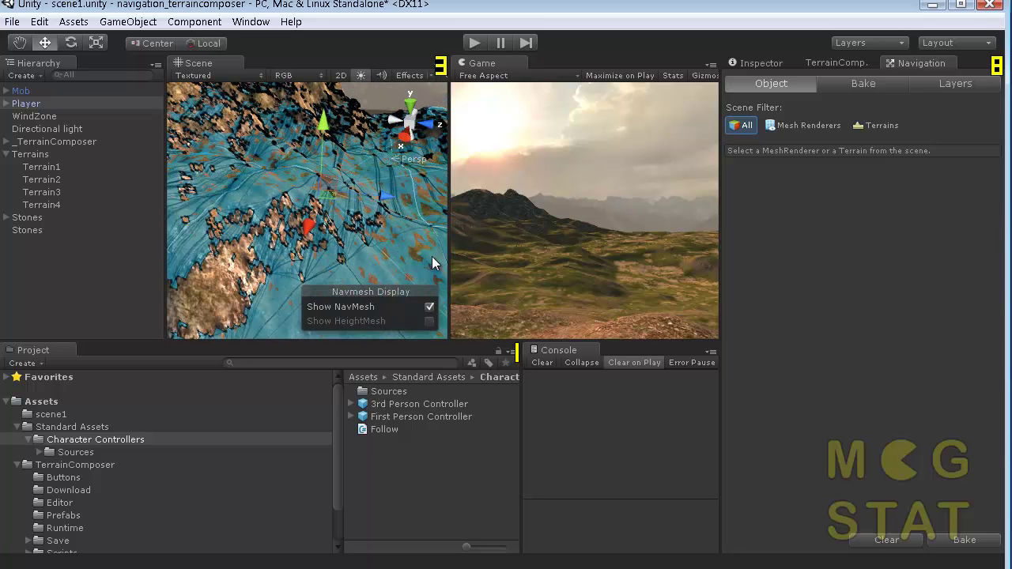
left_click(429, 307)
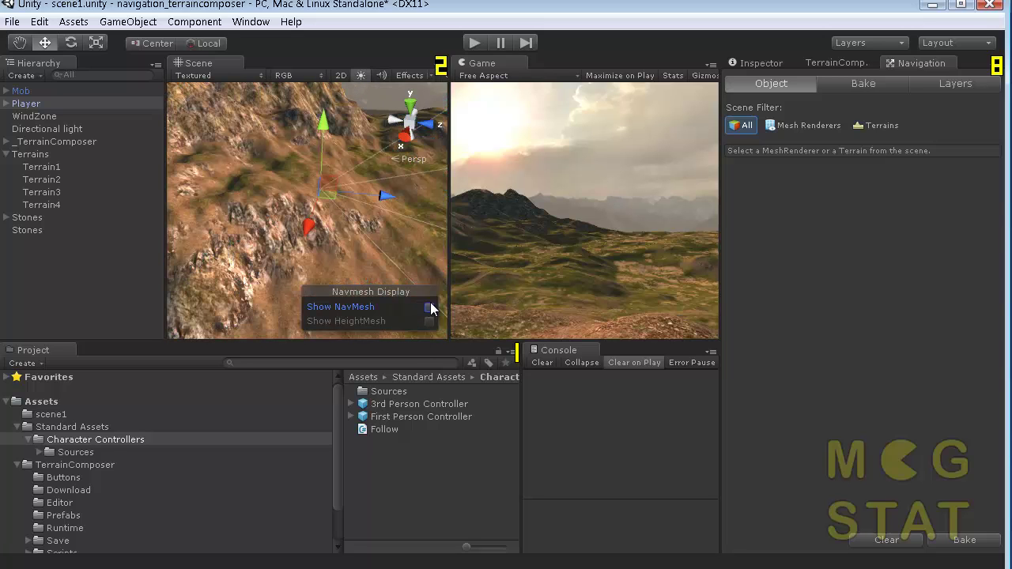
scroll(302, 169, "up", 4)
scroll(309, 167, "up", 2)
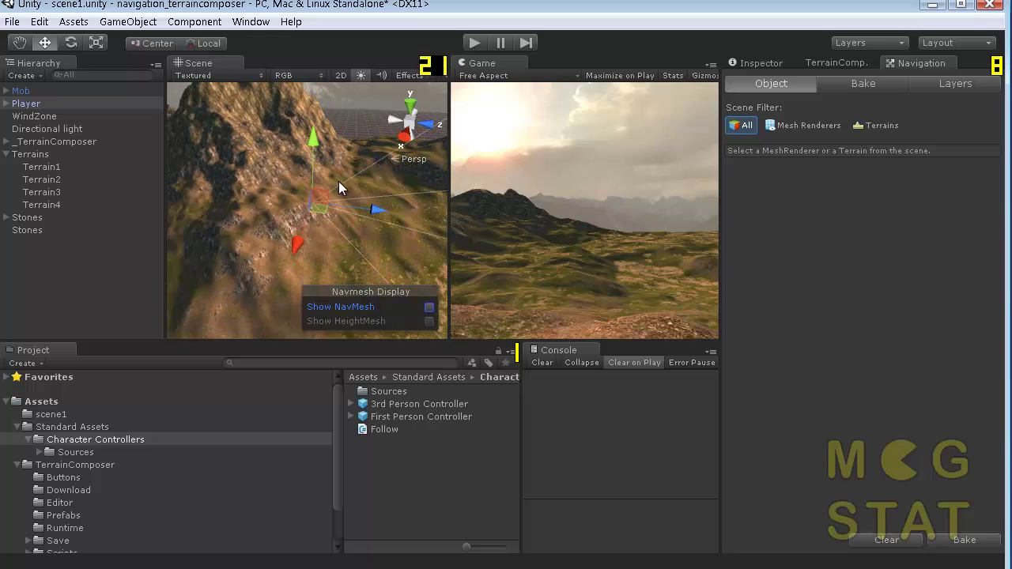
middle_click_drag(339, 181, 291, 171)
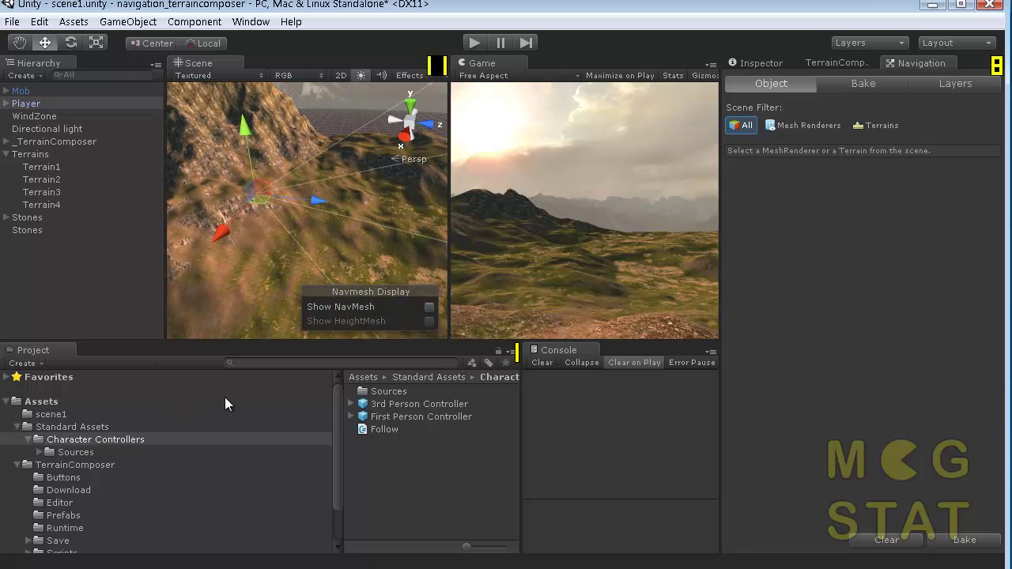
Select the Mob object, display its Nav Mesh Agent and Follow script settings, and frame the character up close.
left_click(26, 93)
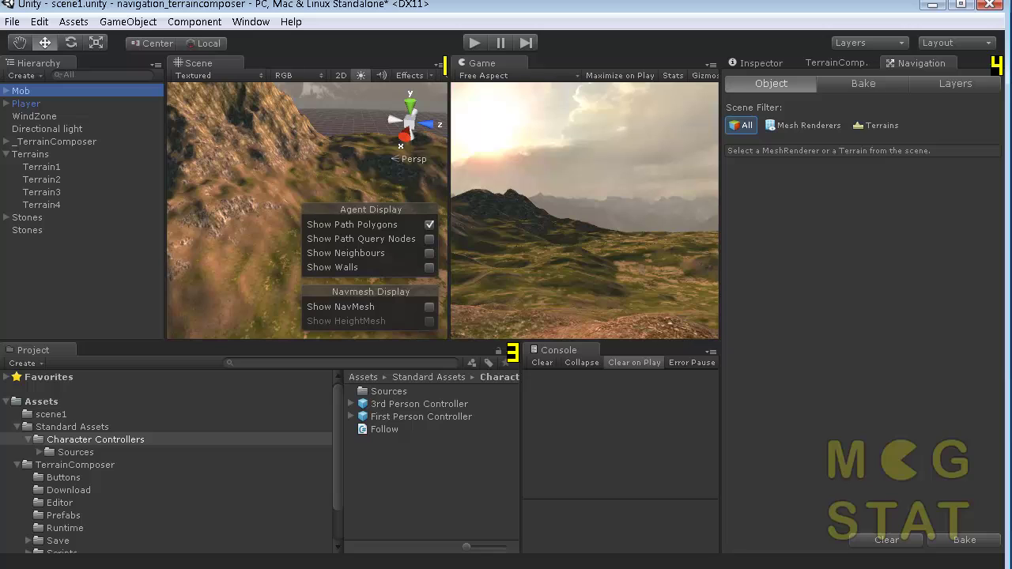
left_click(769, 63)
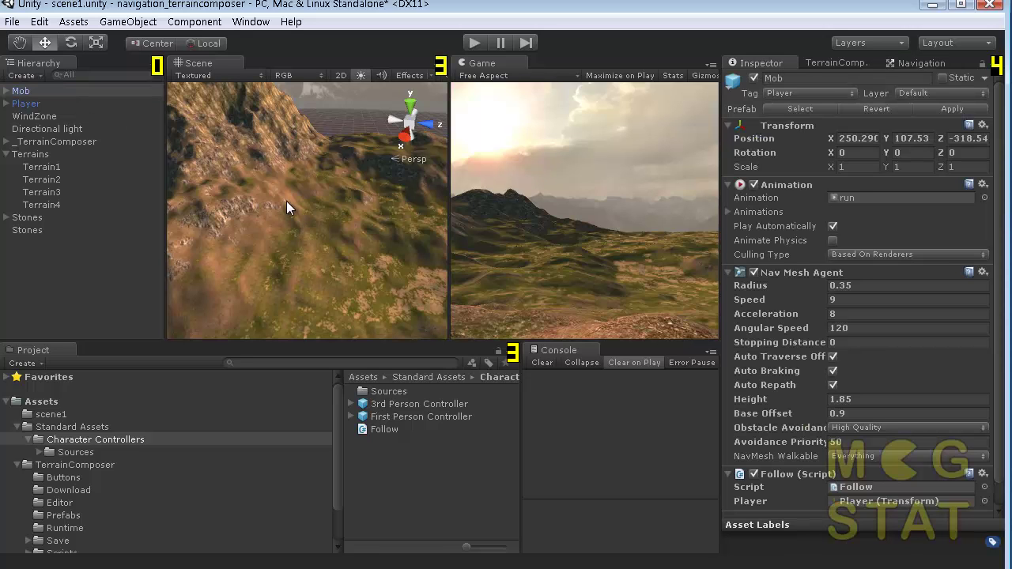
key("f")
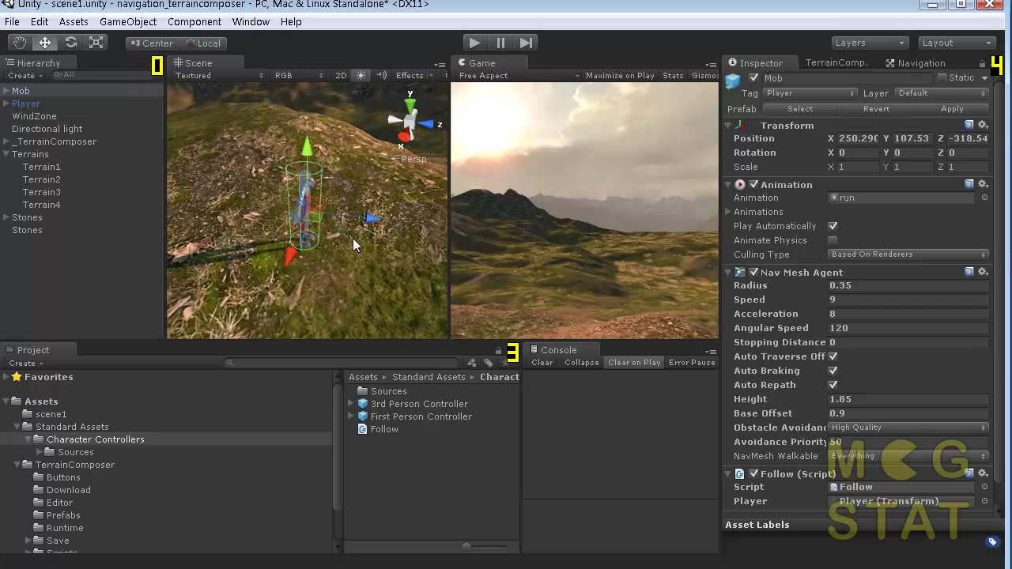
scroll(349, 240, "up", 10)
scroll(347, 238, "down", 3)
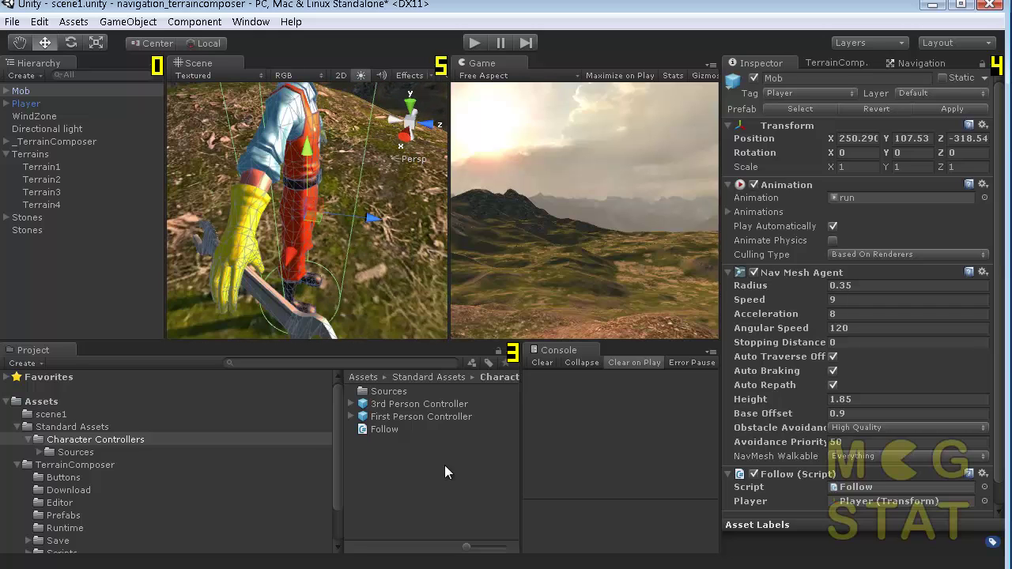
Select the 3rd Person Controller prefab, enlarge its component list, and review its Character Controller, Third Person Controller and Third Person Camera settings.
left_click(399, 404)
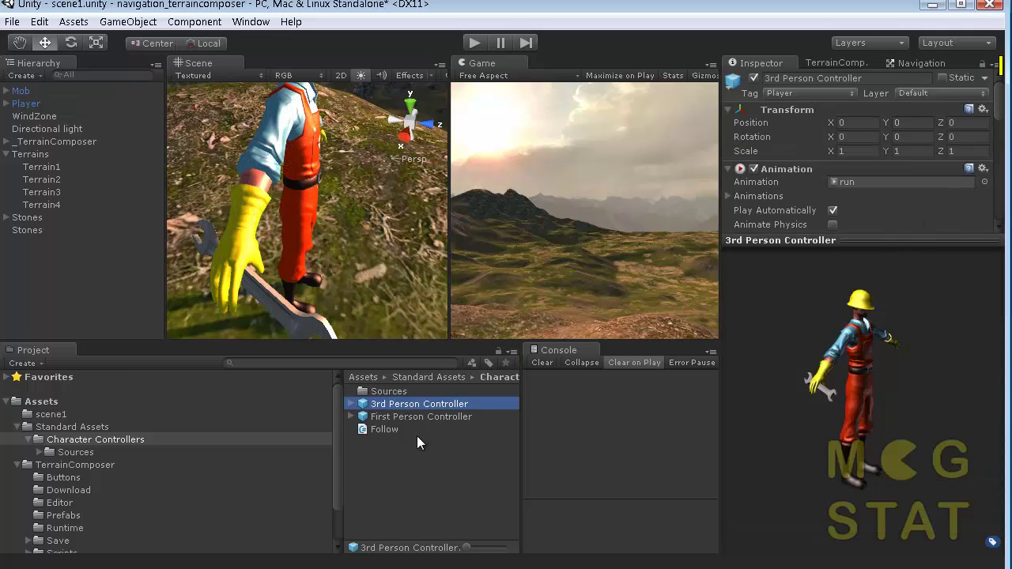
scroll(907, 214, "down", 15)
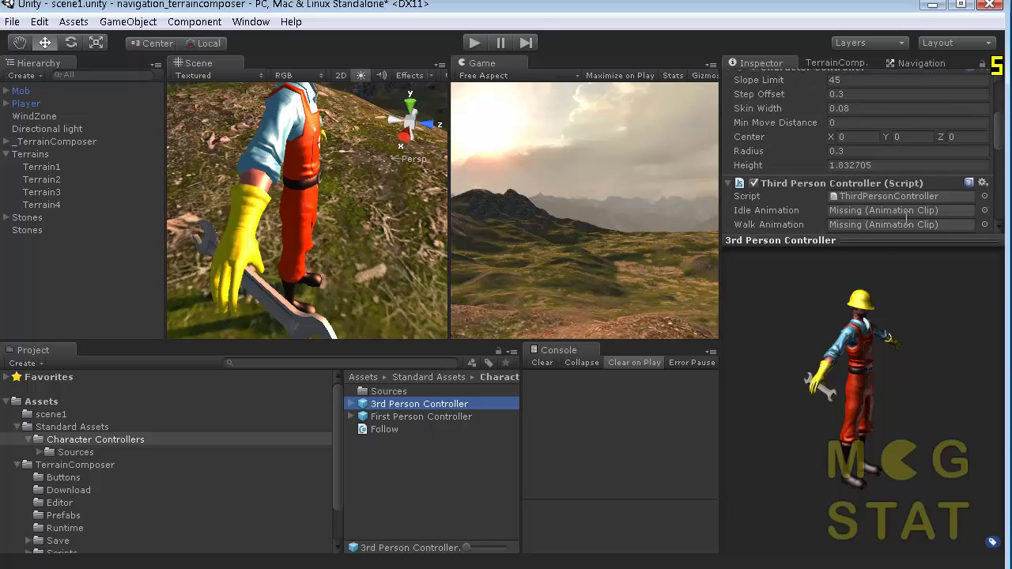
left_click_drag(927, 240, 964, 471)
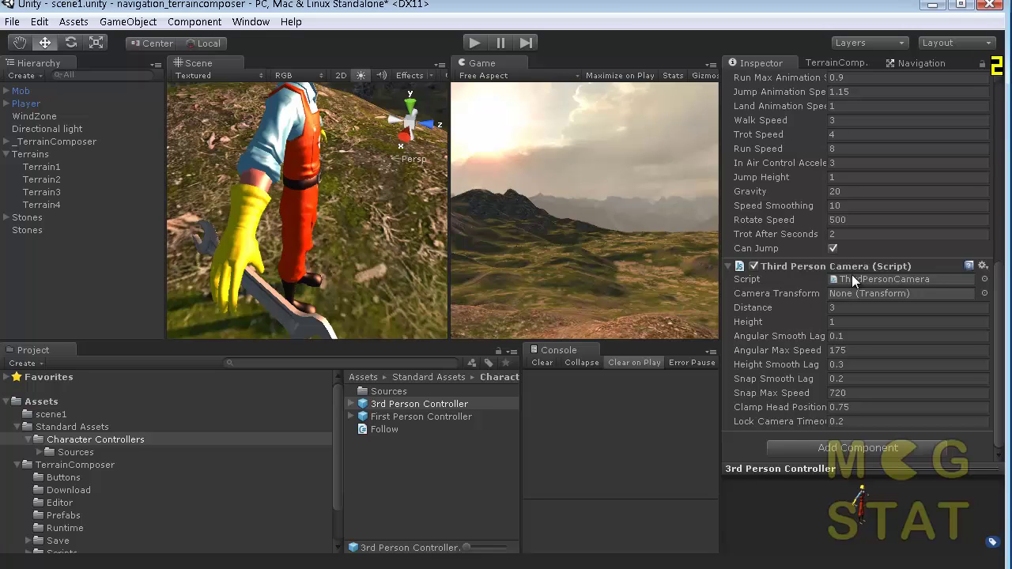
scroll(852, 274, "up", 5)
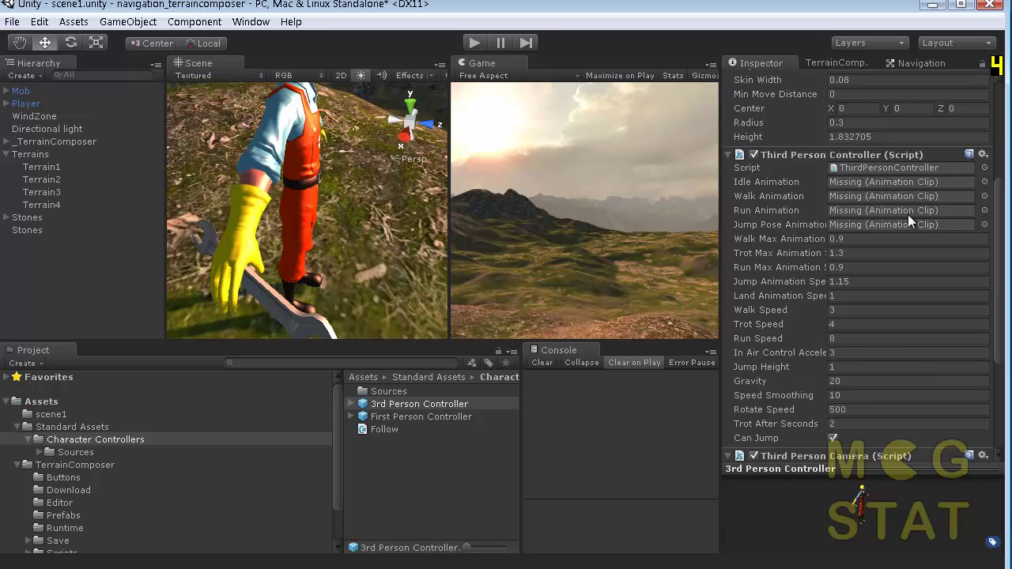
scroll(868, 360, "up", 5)
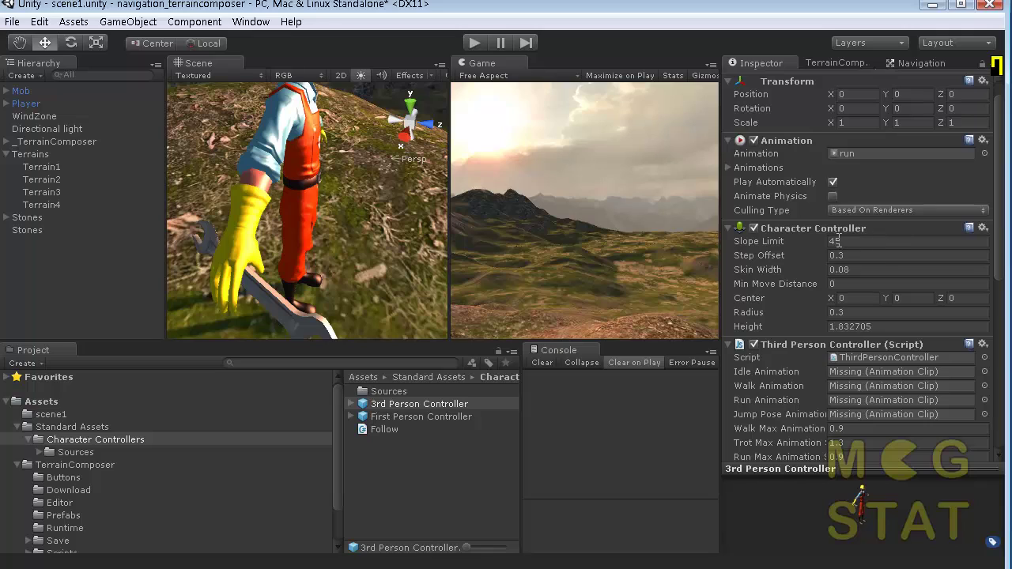
scroll(892, 283, "up", 1)
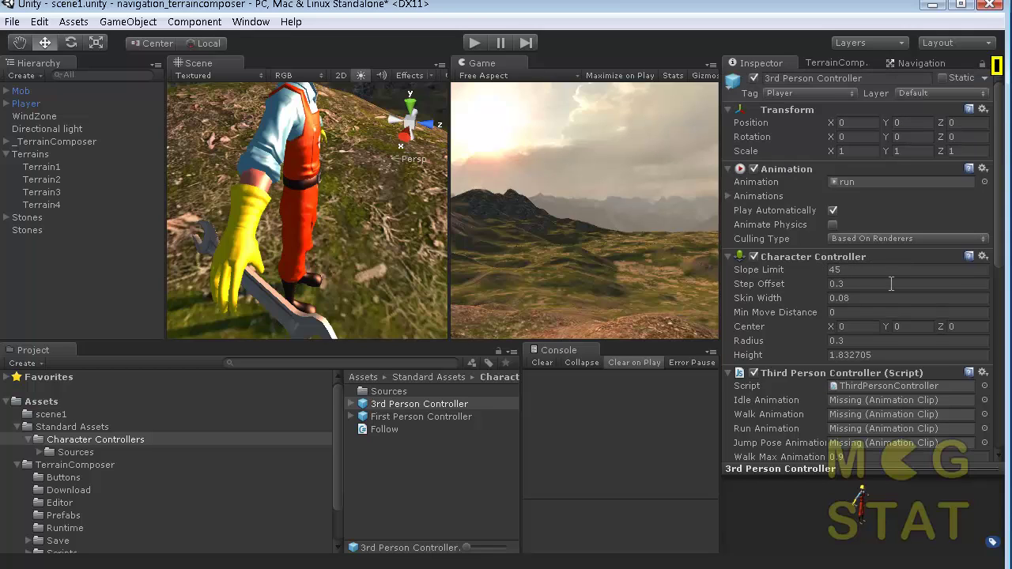
Select the Mob object again and examine its Nav Mesh Agent cylinder around the whole character from the front and at its feet.
left_click(38, 90)
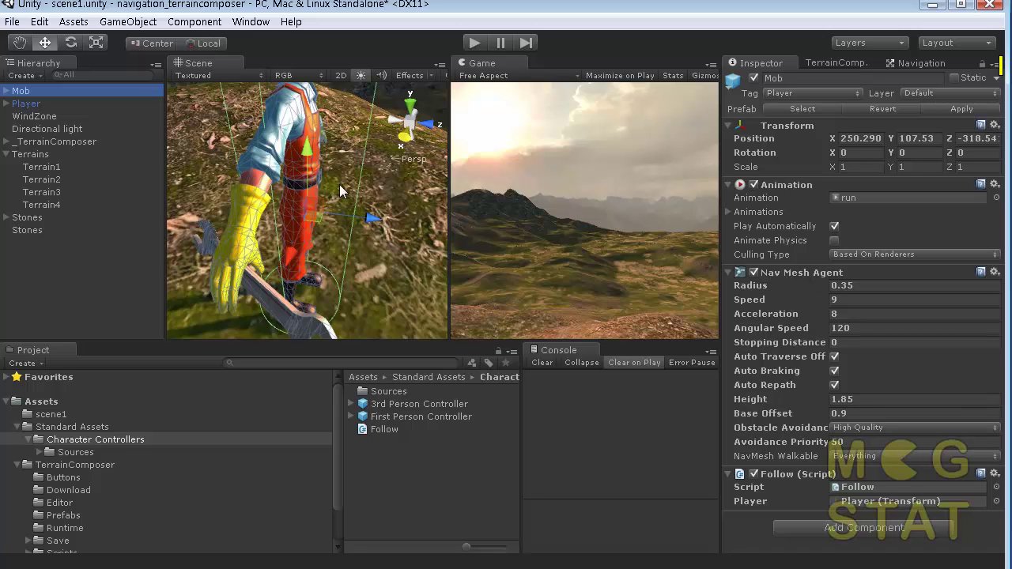
scroll(348, 183, "down", 3)
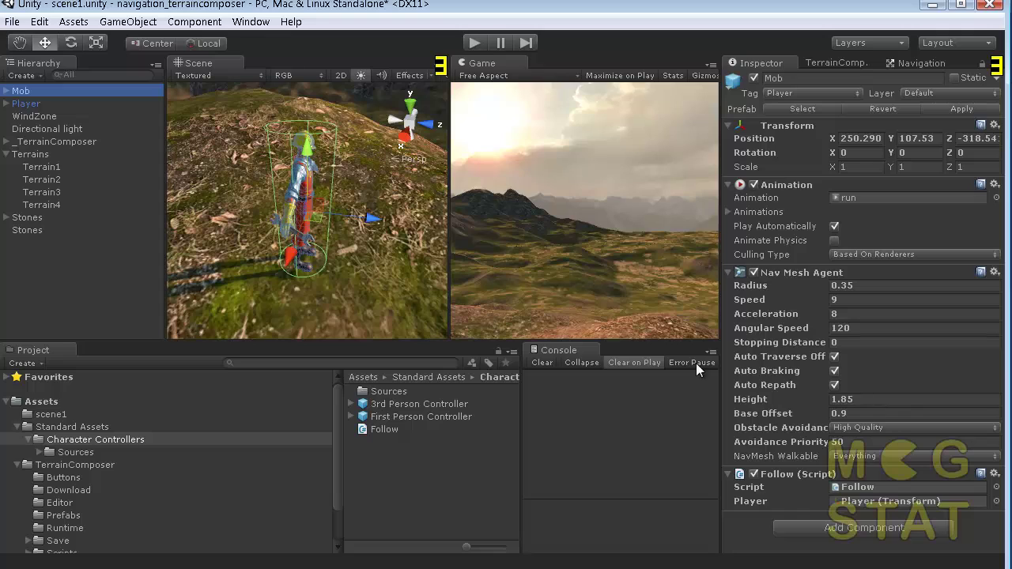
left_click_drag(389, 175, 280, 131, "alt")
middle_click_drag(280, 131, 261, 102)
scroll(303, 110, "up", 3)
scroll(381, 218, "up", 4)
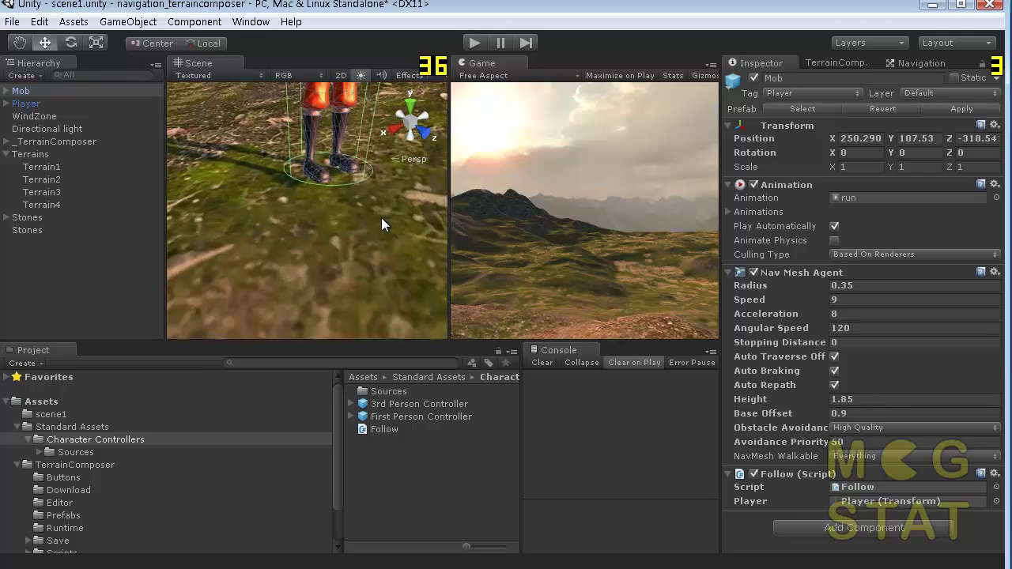
right_click_drag(357, 222, 396, 72)
middle_click_drag(302, 179, 310, 546)
scroll(322, 276, "down", 6)
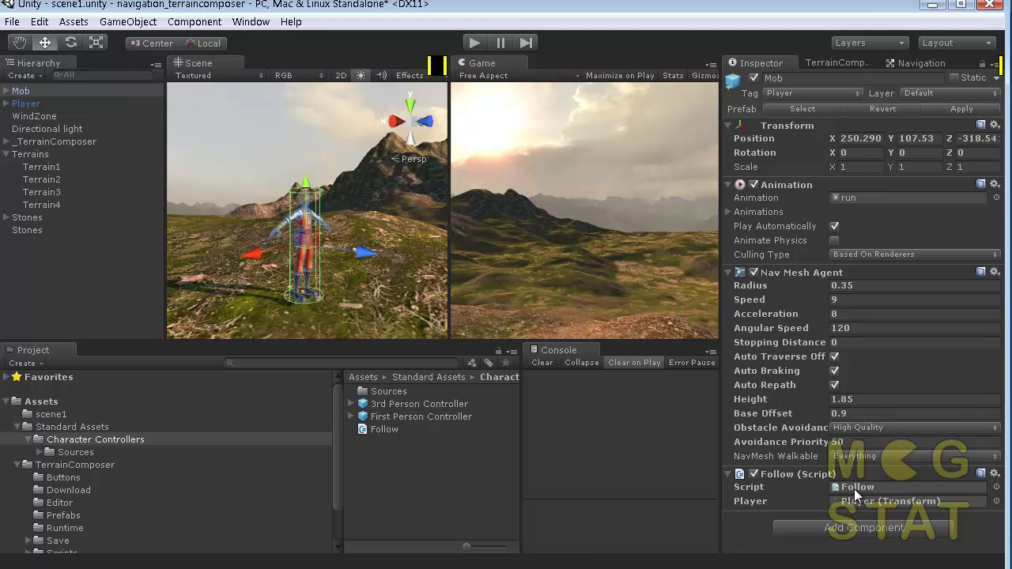
Open the Follow script in MonoDevelop, compare its m_player field and Update code with the Mob's Follow component, and return to Unity.
left_click(858, 488)
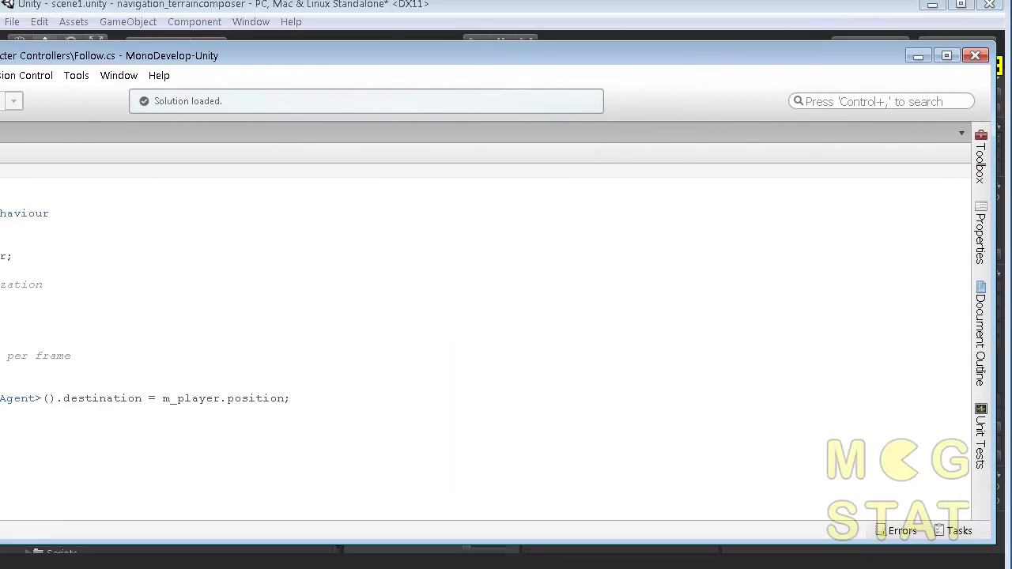
left_click_drag(0, 225, 89, 220)
left_click(204, 256)
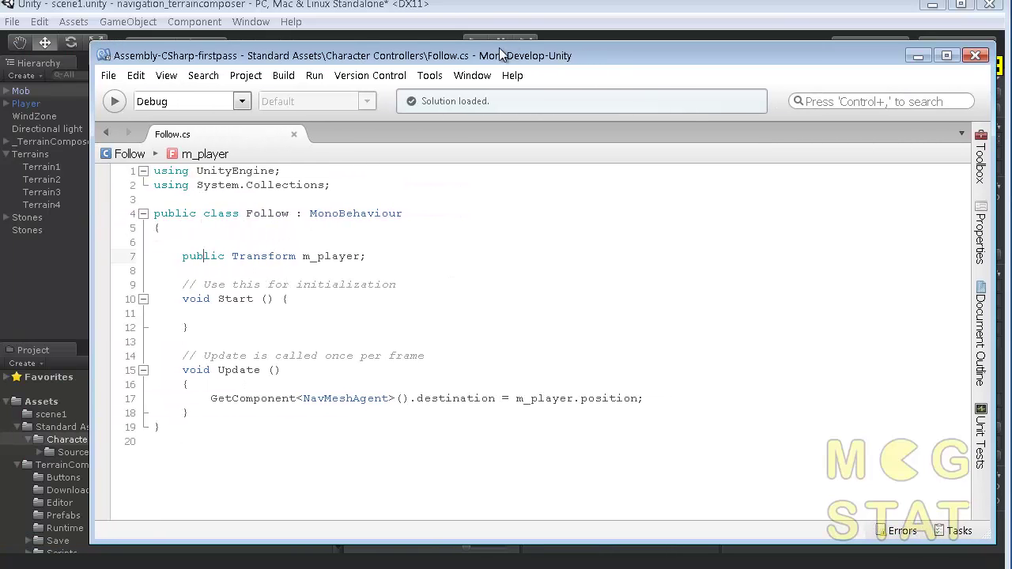
left_click_drag(533, 56, 0, 30)
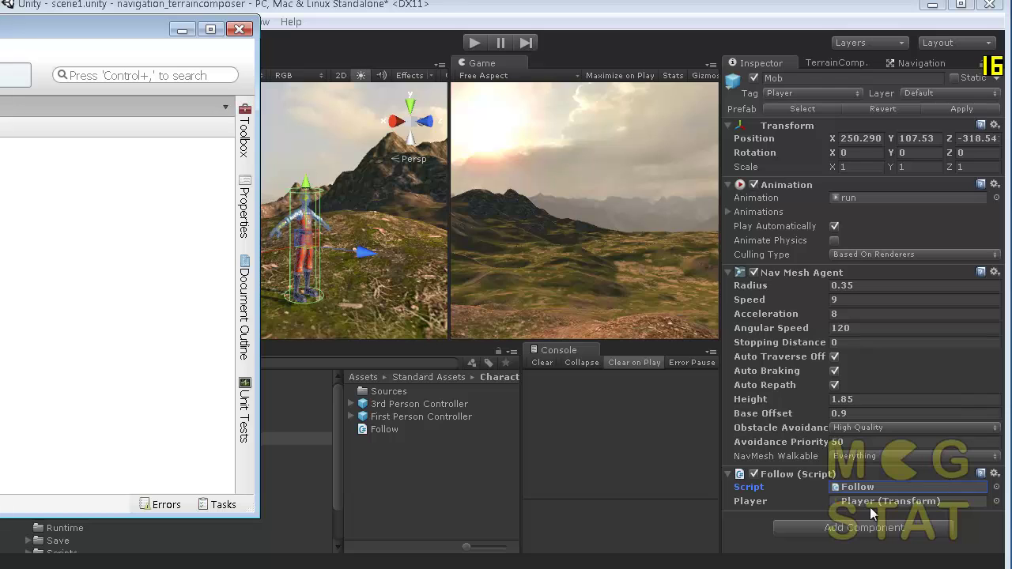
left_click_drag(0, 28, 639, 32)
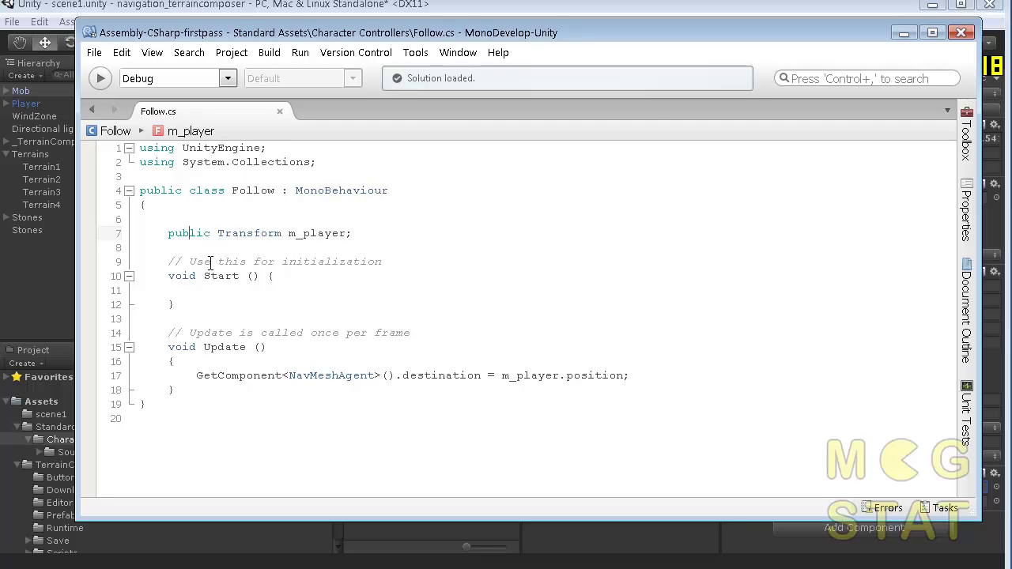
left_click_drag(552, 37, 0, 65)
key("alt+Tab")
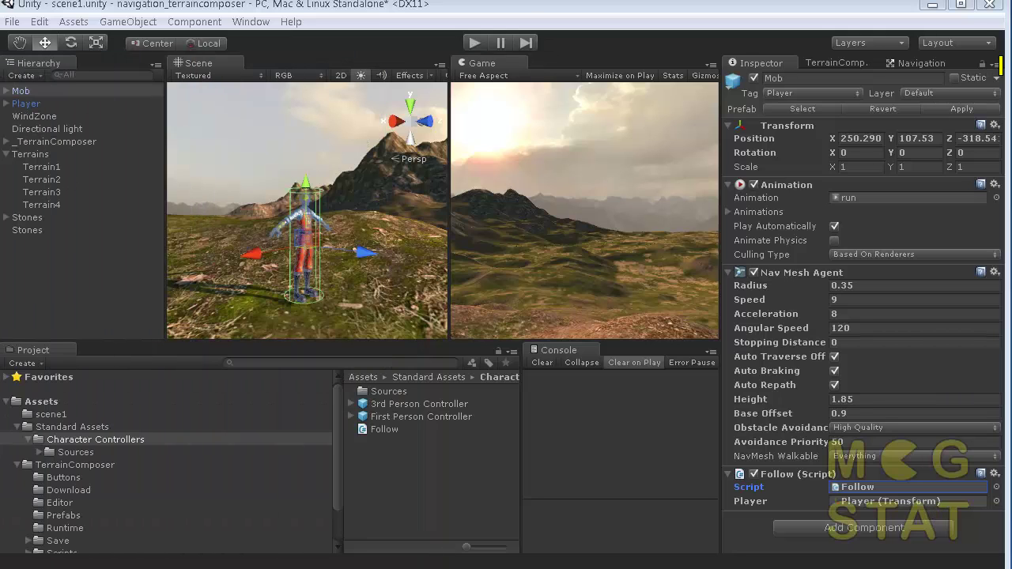
key("alt+Tab")
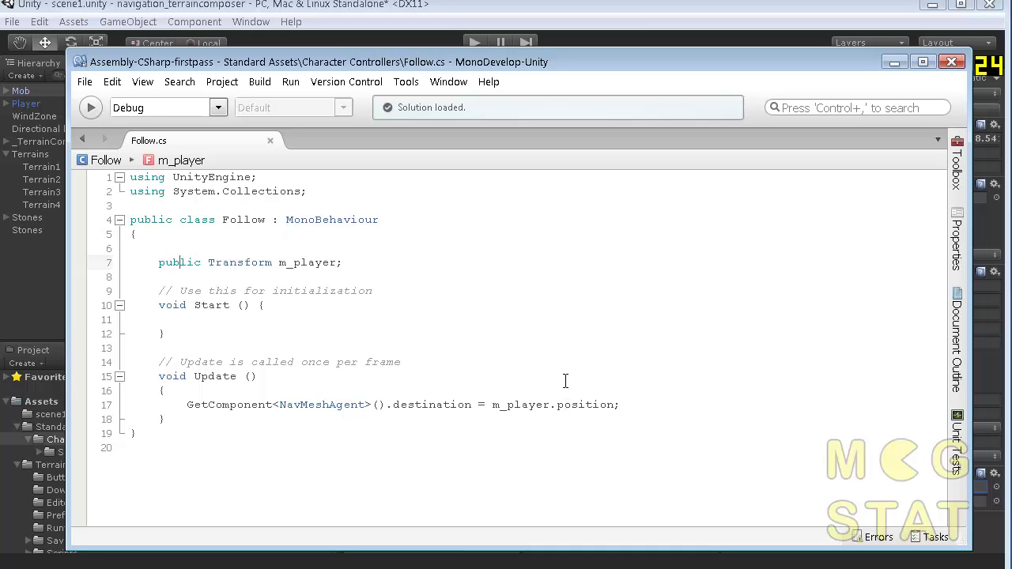
left_click_drag(630, 62, 0, 49)
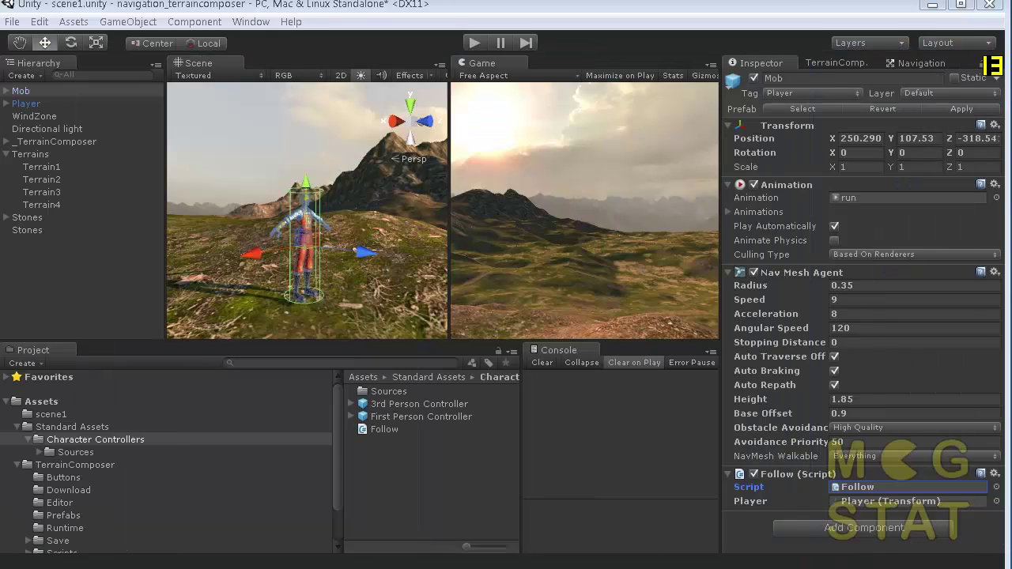
Run the scene briefly in play mode to watch the Mob follow the Player, and stop it.
right_click_drag(384, 152, 375, 180)
left_click(474, 44)
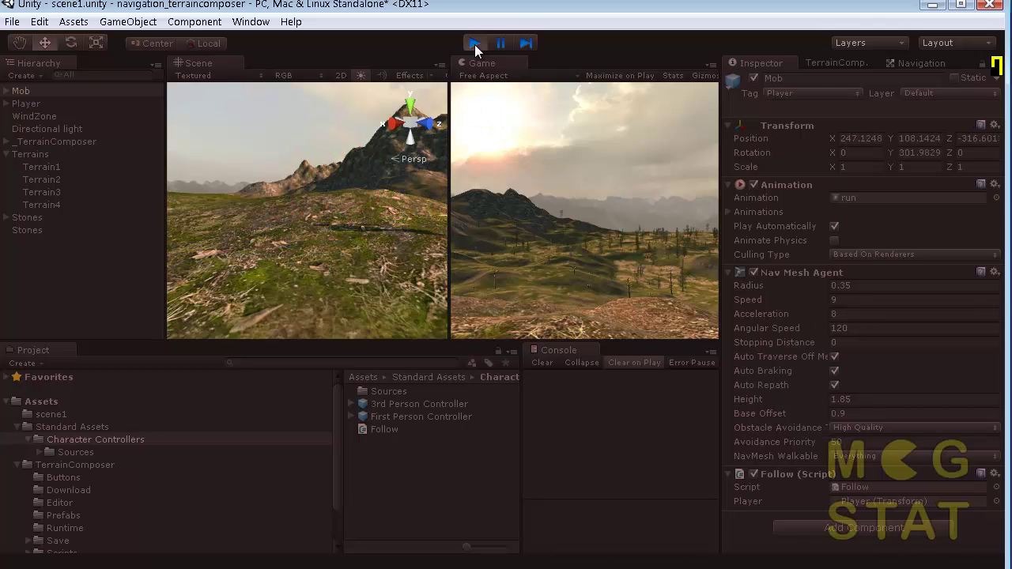
left_click(474, 44)
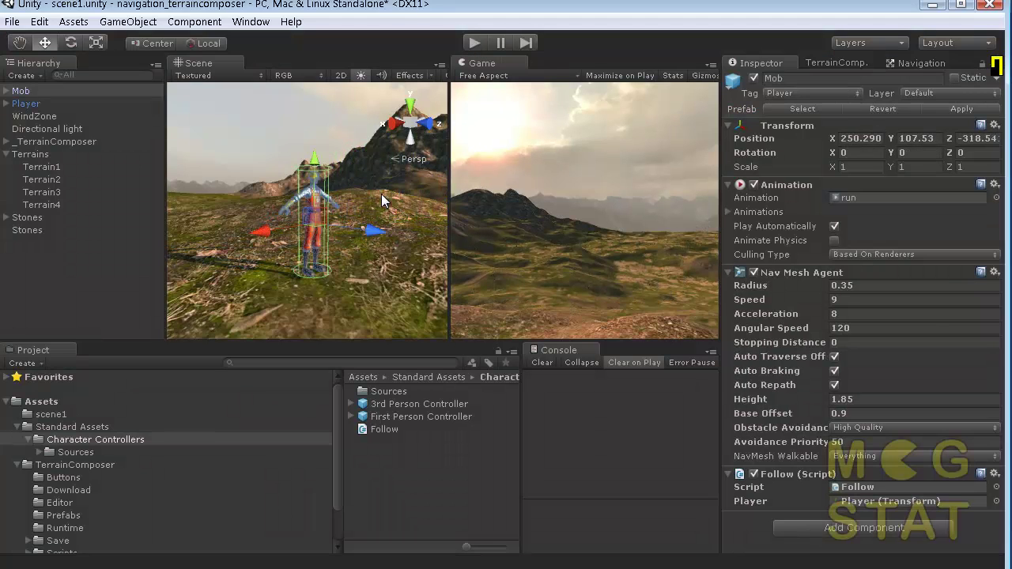
Display the NavMesh over the rocky slope of the nearby mountain and return to the Mob's component settings.
scroll(381, 193, "down", 3)
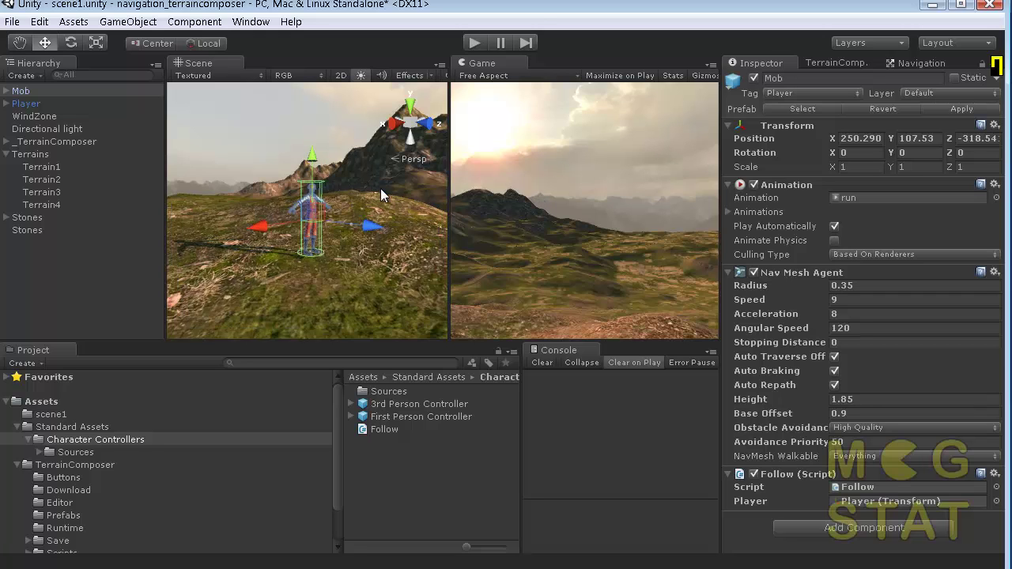
scroll(380, 188, "down", 5)
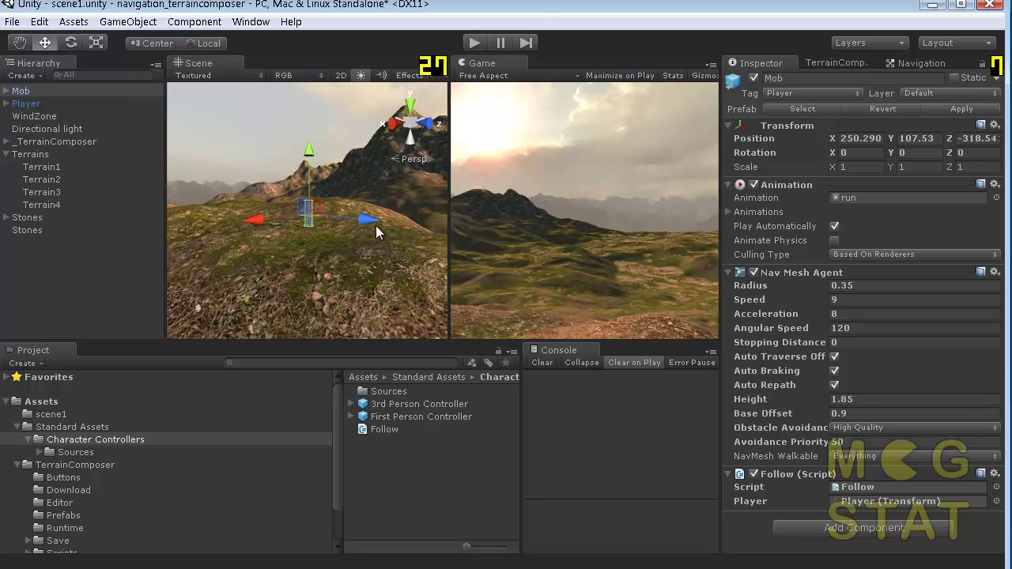
left_click_drag(384, 207, 378, 305, "alt")
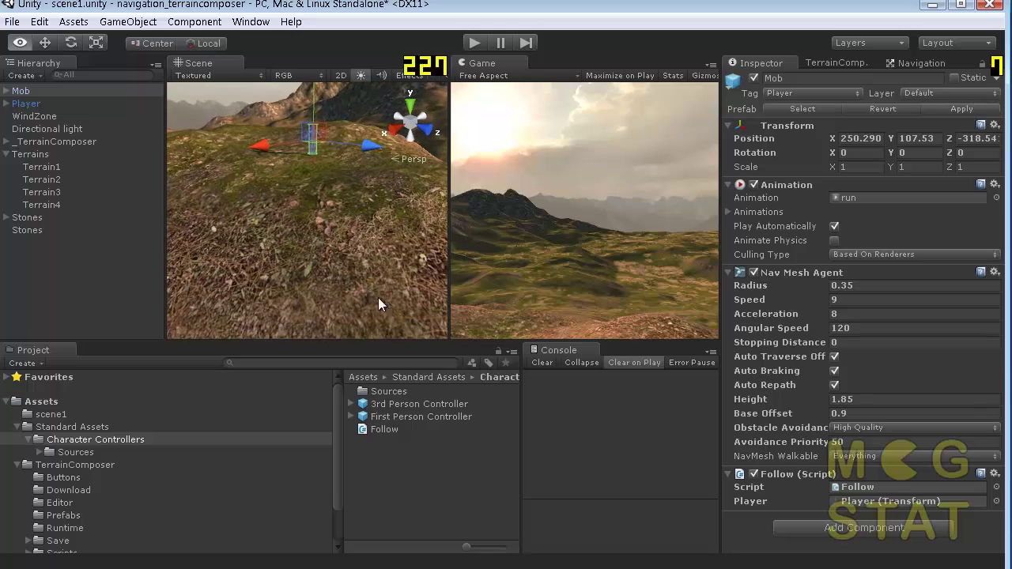
scroll(360, 249, "down", 8)
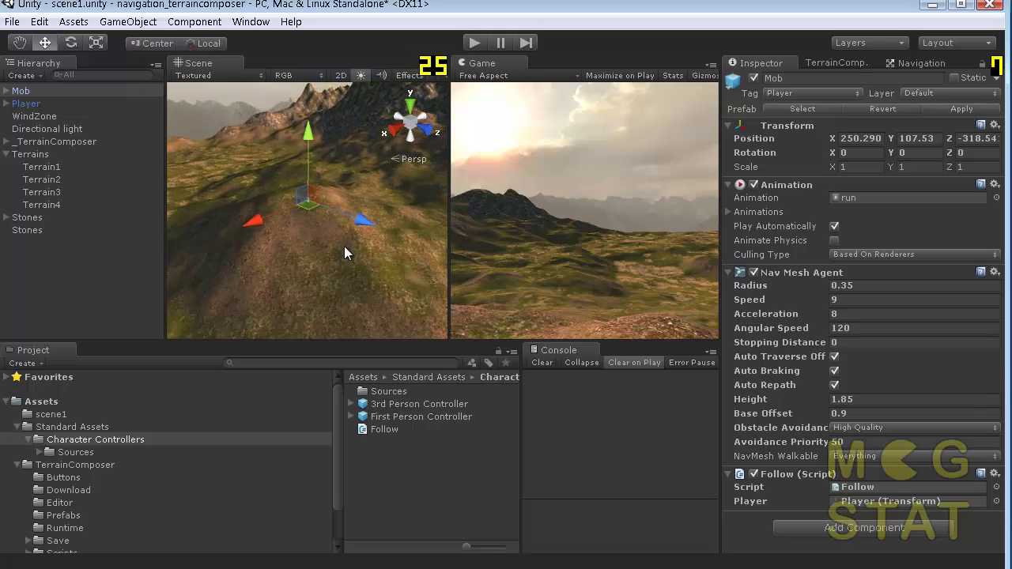
middle_click_drag(344, 246, 304, 236)
scroll(321, 234, "up", 10)
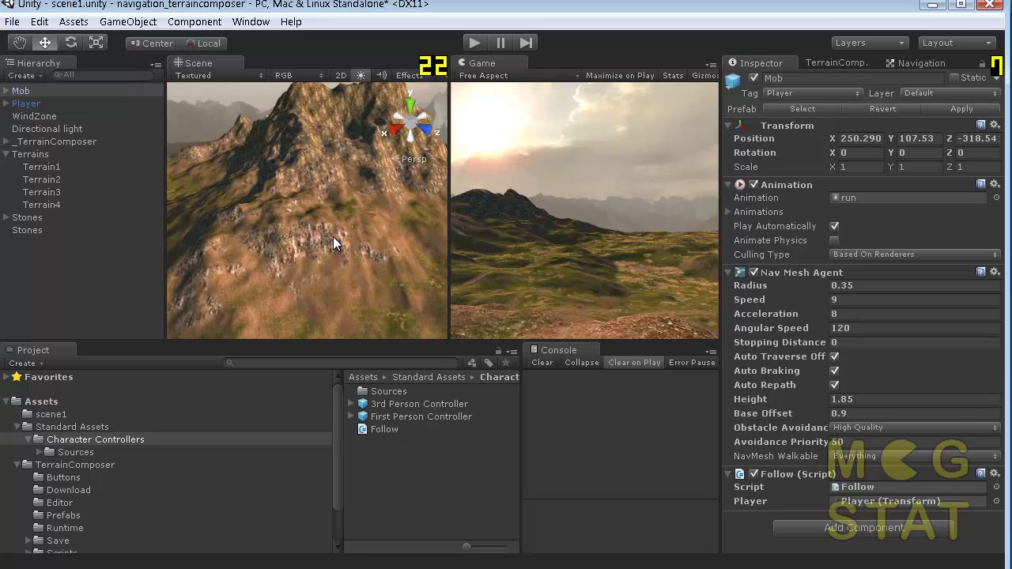
scroll(333, 236, "up", 8)
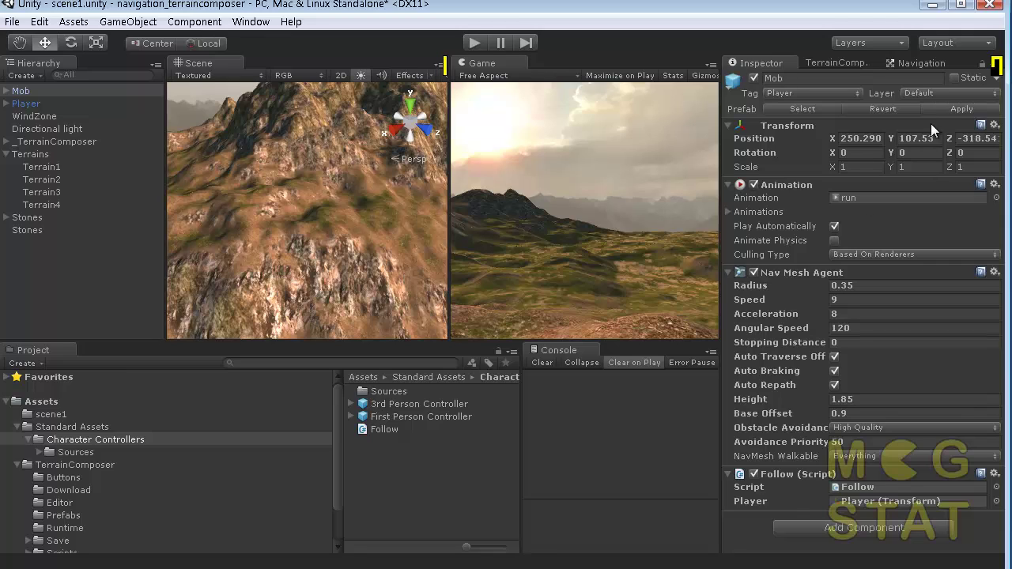
left_click(917, 64)
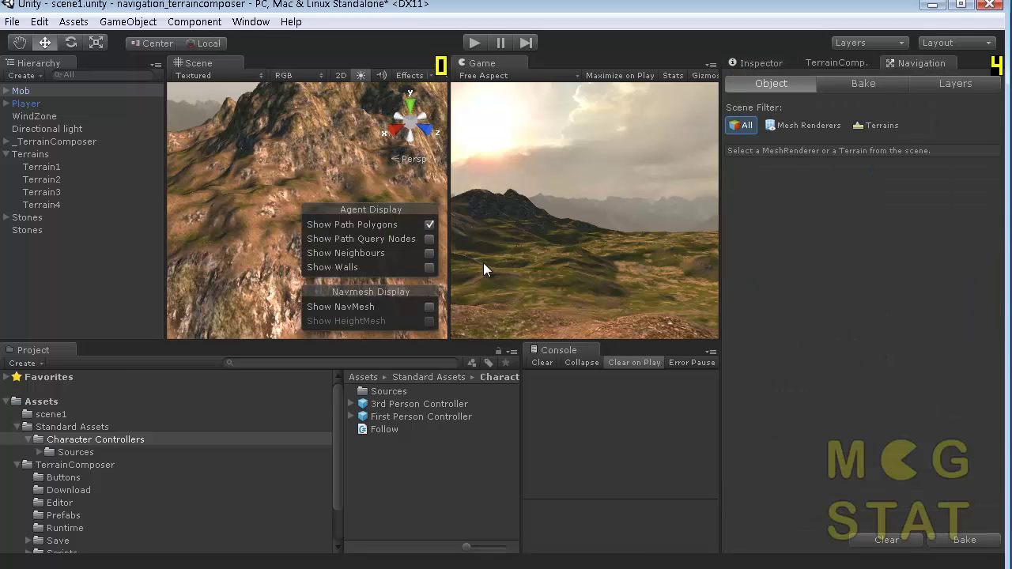
left_click(429, 308)
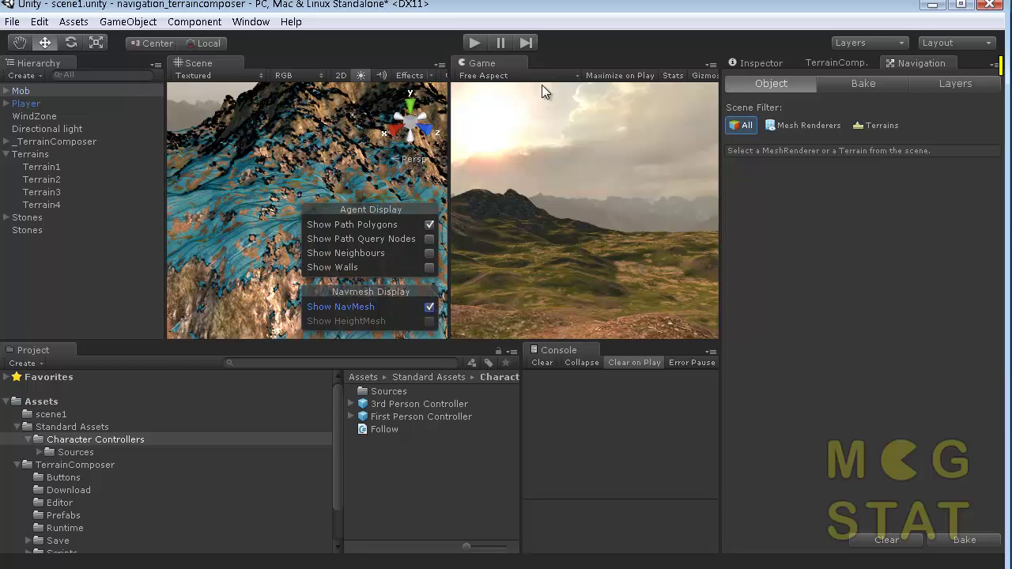
left_click(761, 62)
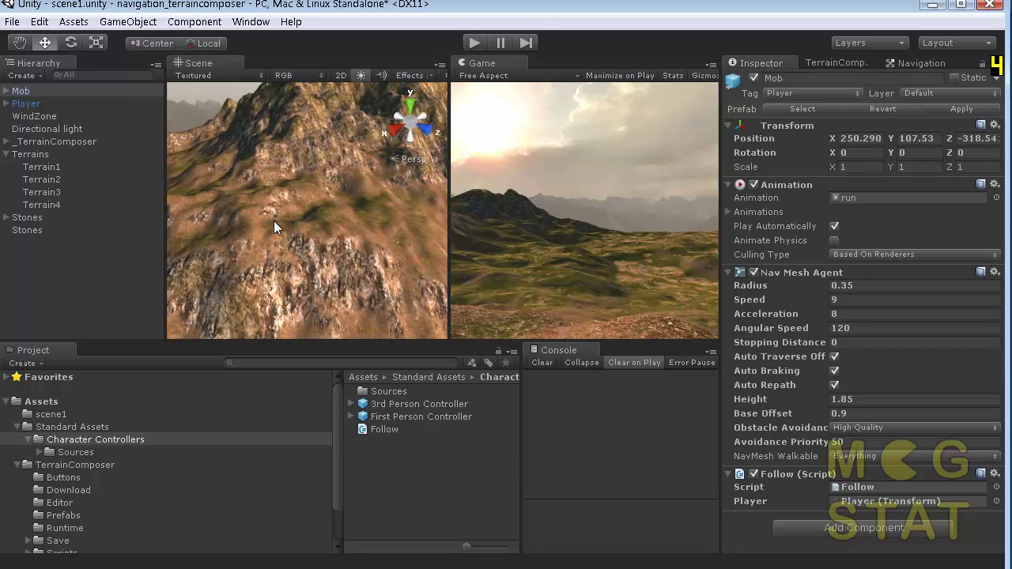
Examine the whole mountain and the surrounding terrain around the Mob from a distance and from another side.
scroll(284, 231, "down", 6)
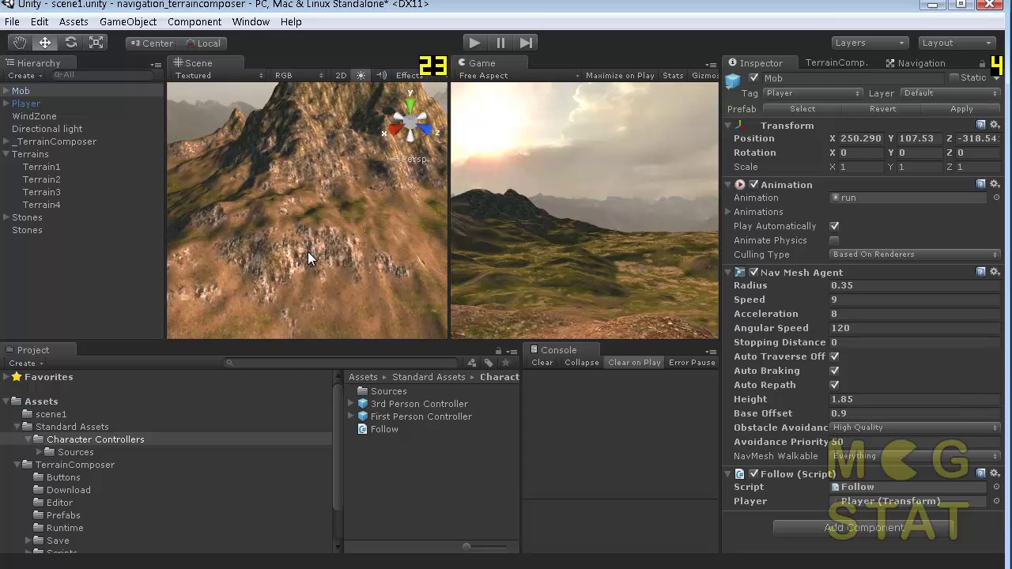
scroll(308, 252, "down", 10)
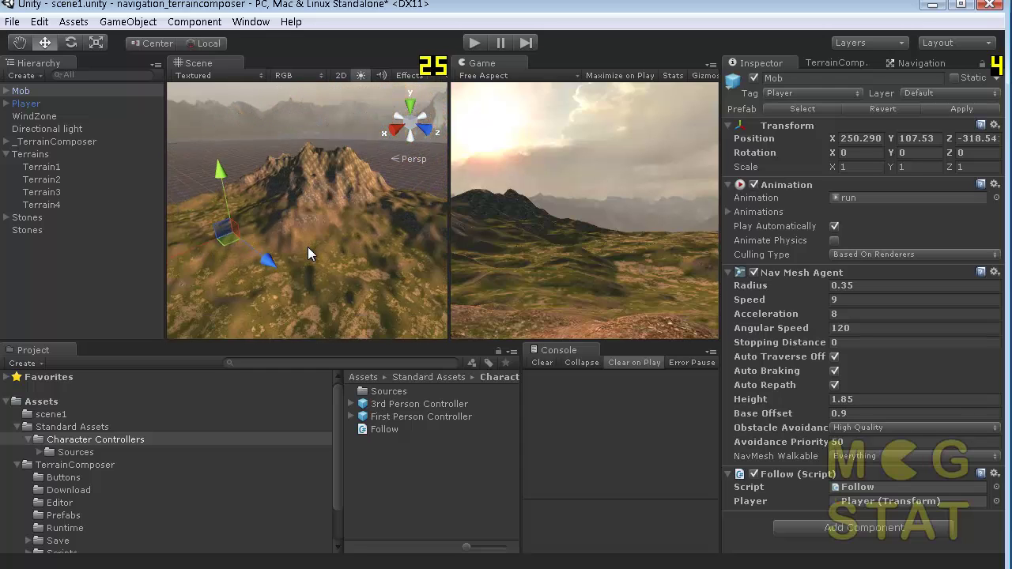
scroll(308, 246, "down", 10)
left_click_drag(291, 235, 390, 209, "alt")
mouse_move(257, 214)
middle_mouse_down()
mouse_move(268, 234)
mouse_move(325, 210)
mouse_move(342, 232)
mouse_move(206, 196)
mouse_move(265, 203)
middle_mouse_up()
scroll(342, 234, "up", 8)
scroll(335, 249, "up", 5)
scroll(271, 205, "down", 8)
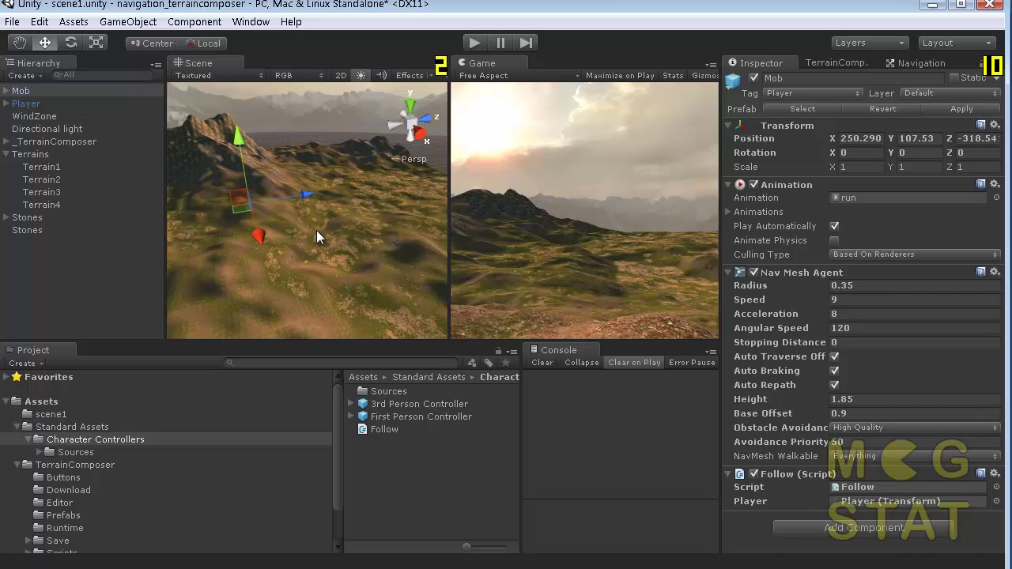
Examine the outer edge of the terrain and the dark rocky ridge along it.
right_click_drag(349, 183, 703, 195)
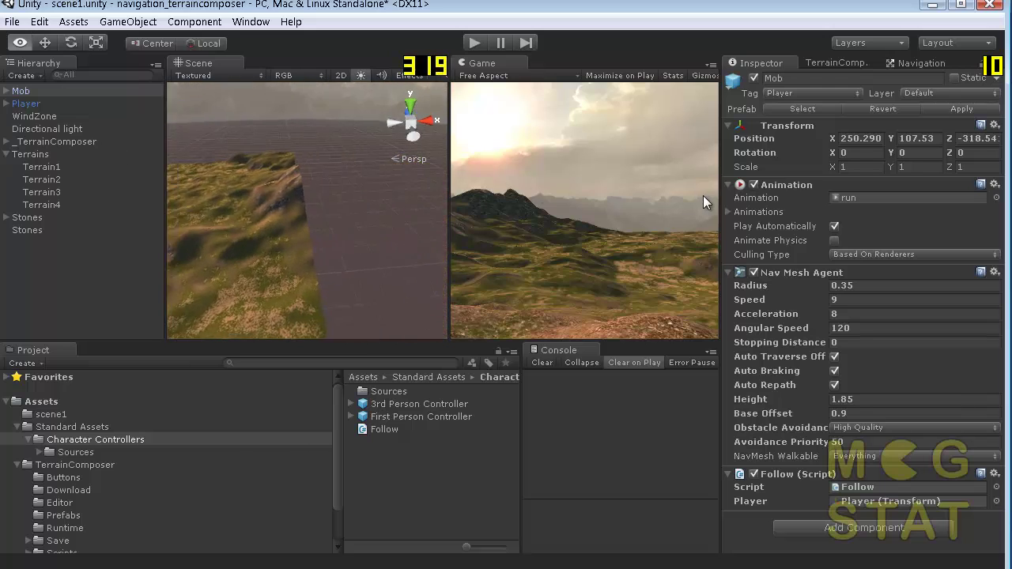
right_click_drag(285, 238, 300, 253)
middle_click_drag(299, 253, 432, 342)
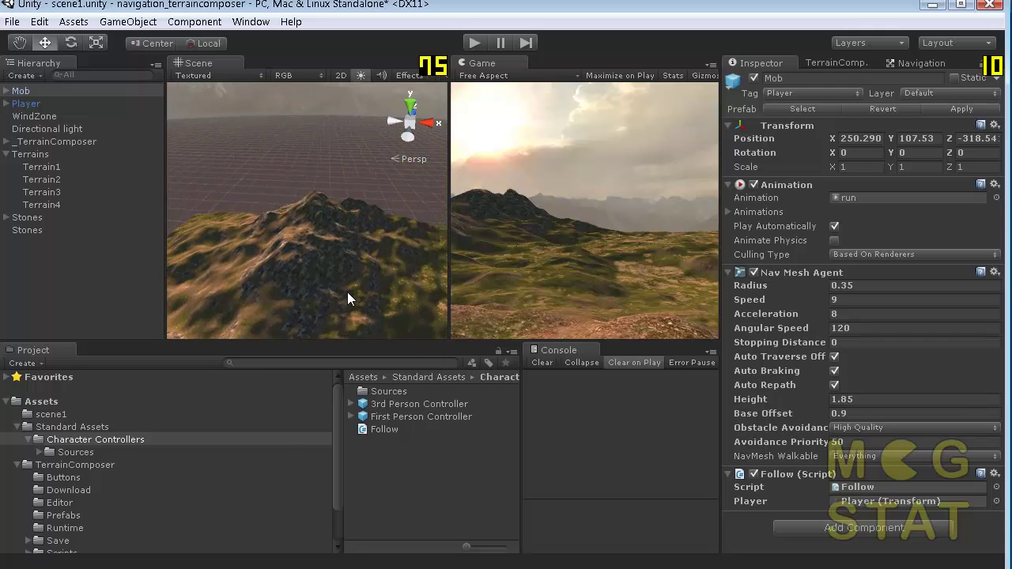
scroll(348, 289, "up", 5)
right_click_drag(356, 285, 374, 195)
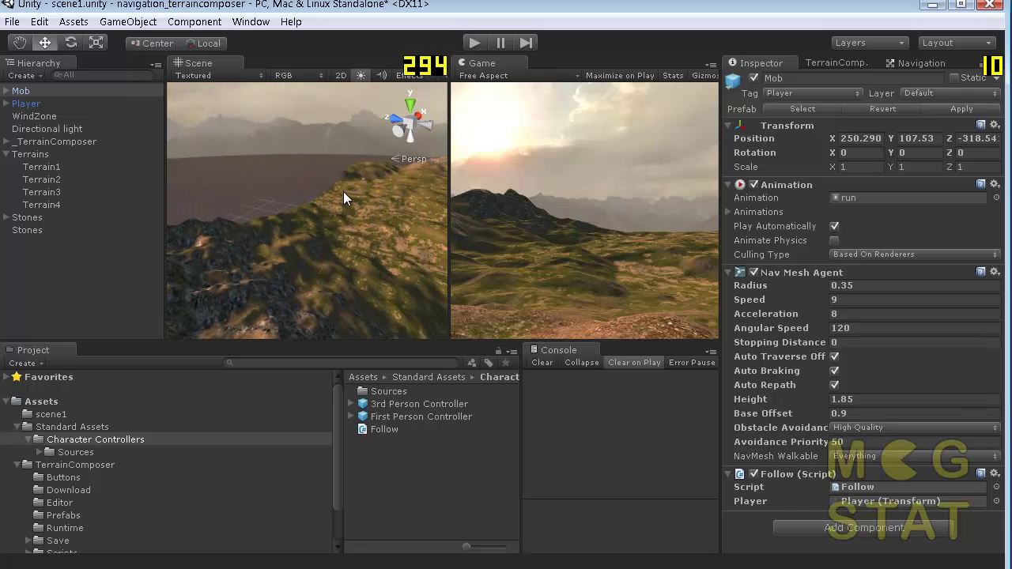
middle_click_drag(346, 276, 325, 209)
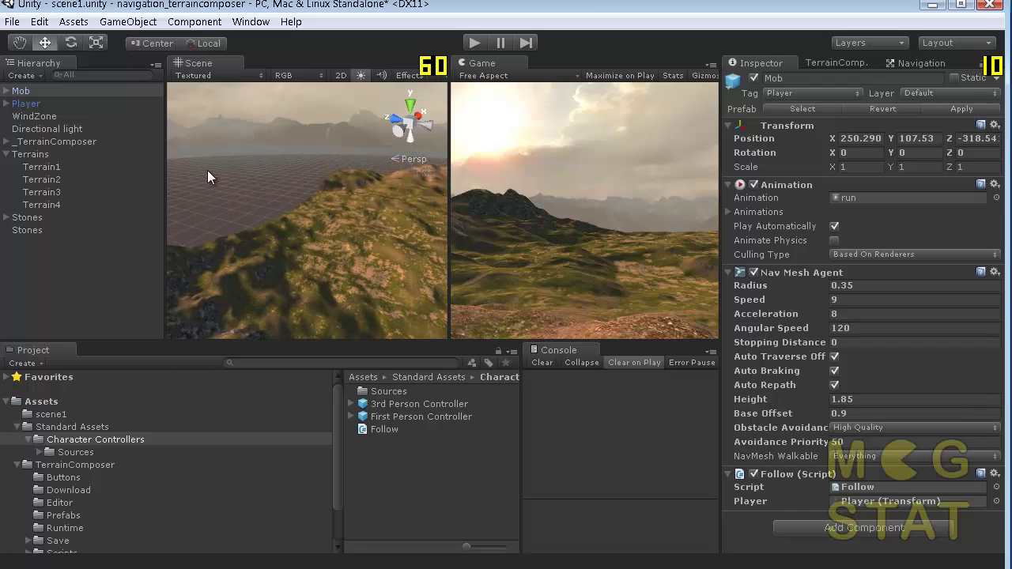
Run the scene briefly in play mode with the Mob selected, and stop it.
right_click_drag(352, 267, 226, 113)
right_click_drag(416, 234, 198, 162)
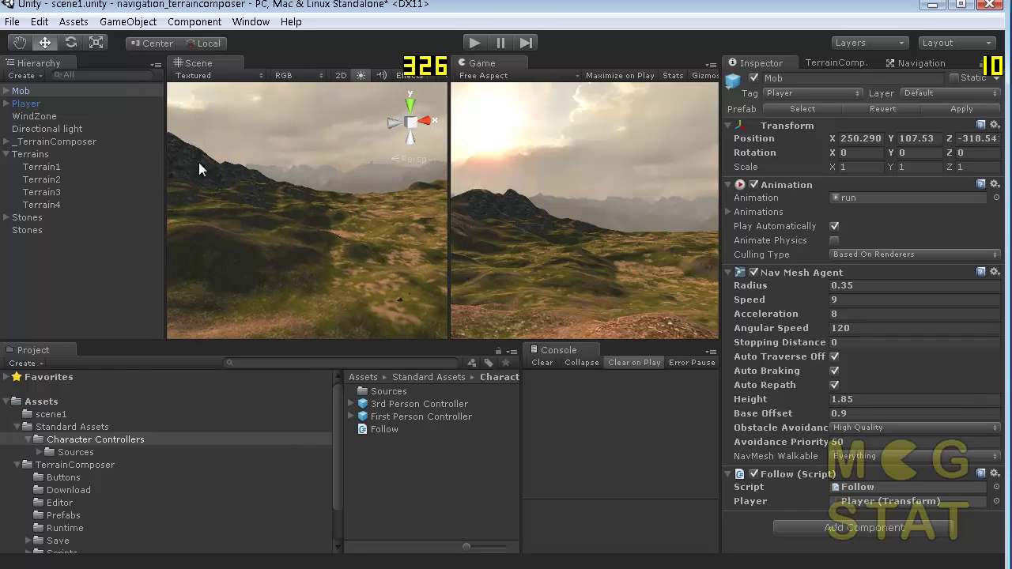
middle_click_drag(296, 216, 343, 354)
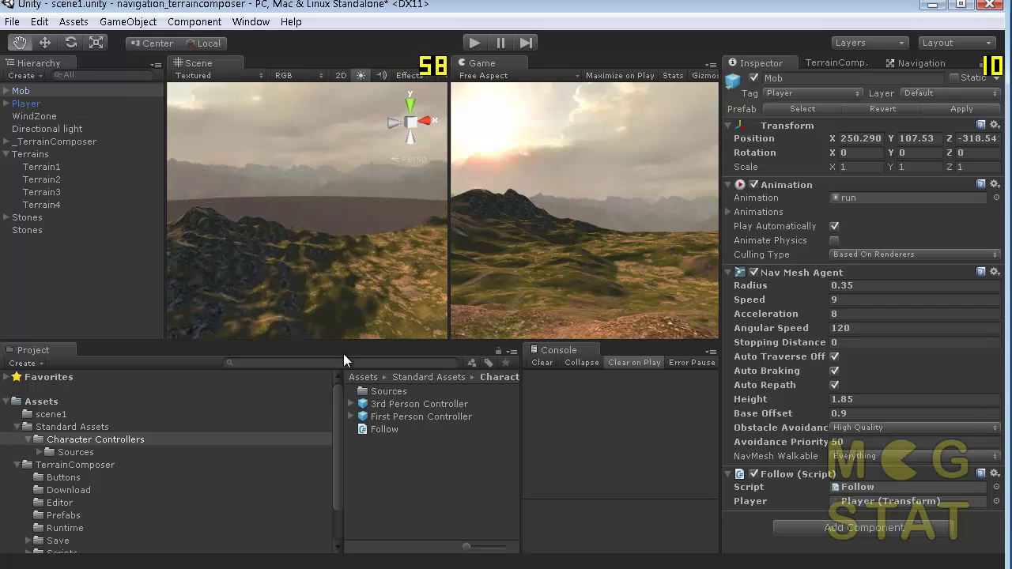
right_click_drag(306, 157, 312, 291)
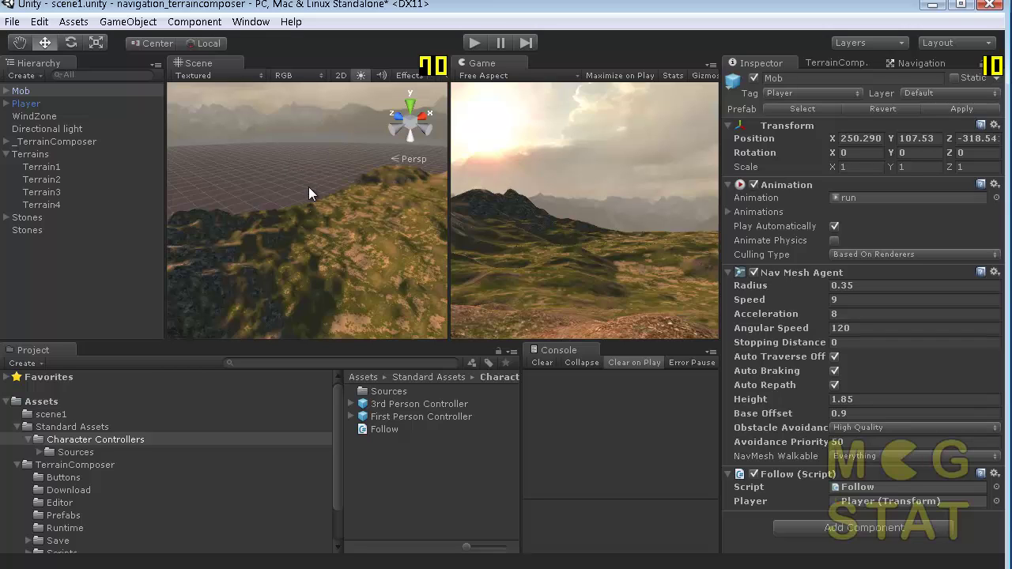
left_click(474, 43)
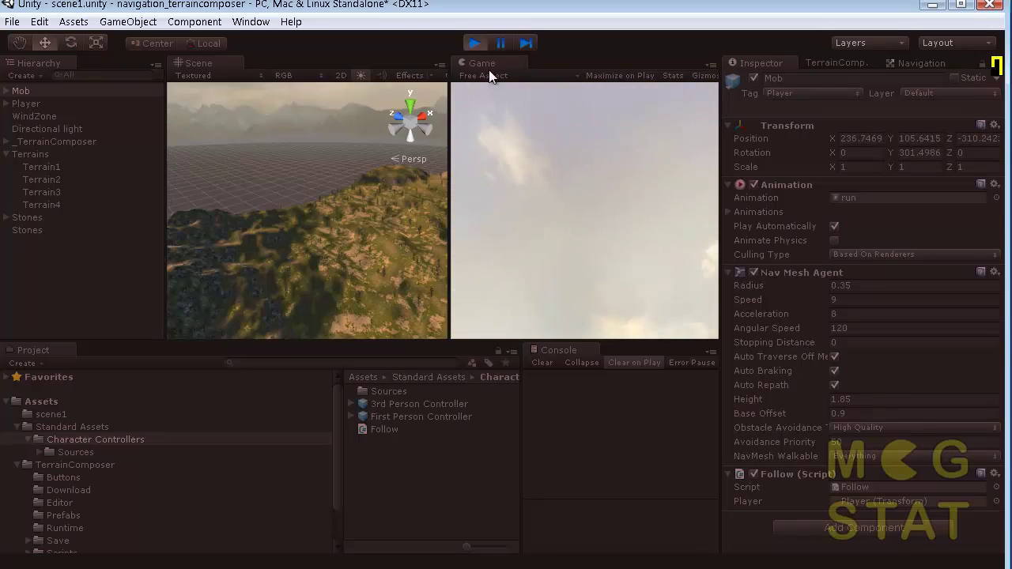
left_click(474, 44)
Examine the rocky ridge and the grassy hillside beside it, near the outer edge of the terrain.
middle_click_drag(333, 237, 350, 236)
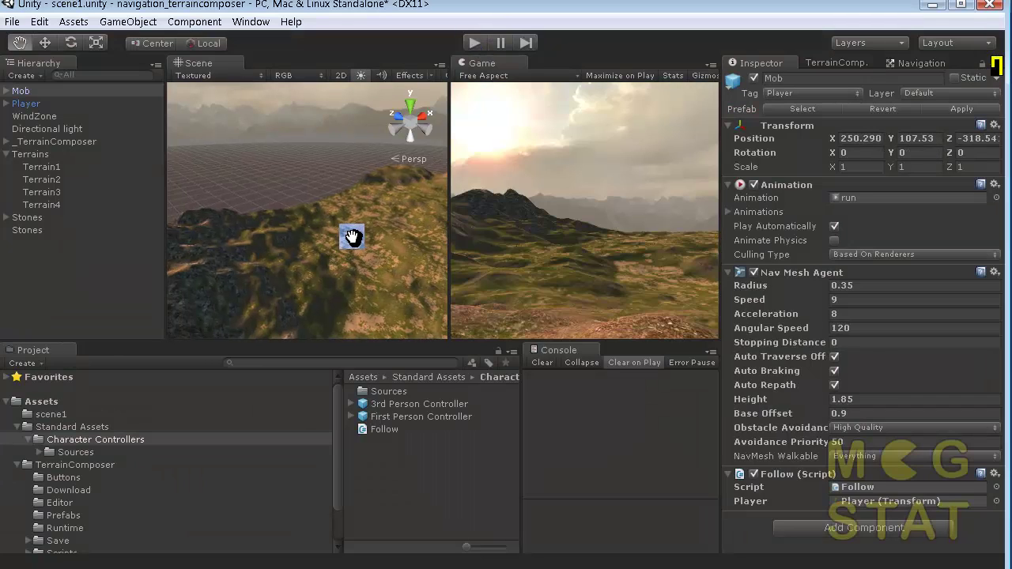
middle_click_drag(216, 295, 368, 307)
middle_click_drag(219, 251, 219, 264)
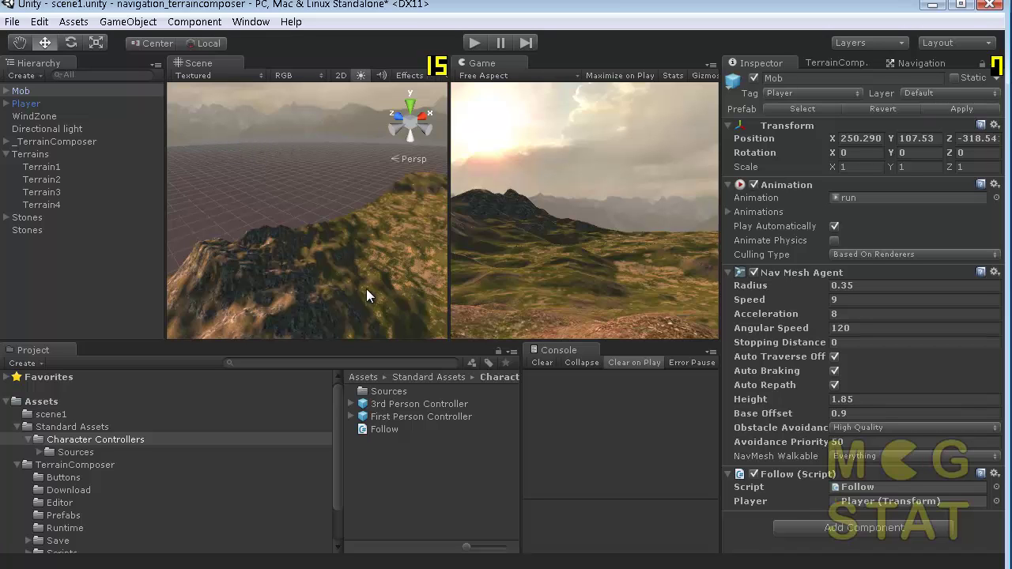
middle_click_drag(362, 276, 211, 142)
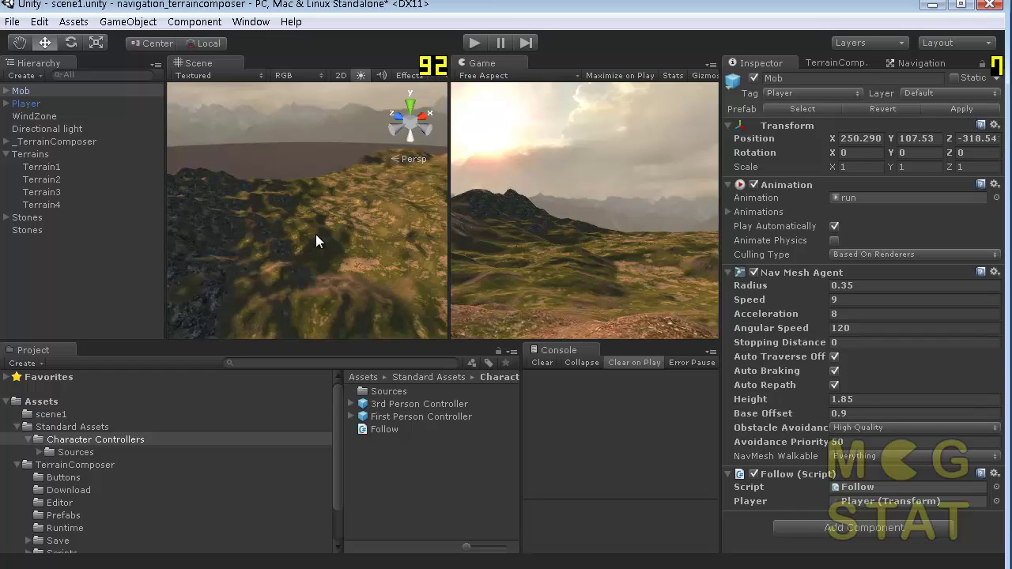
left_click_drag(393, 249, 303, 169, "alt")
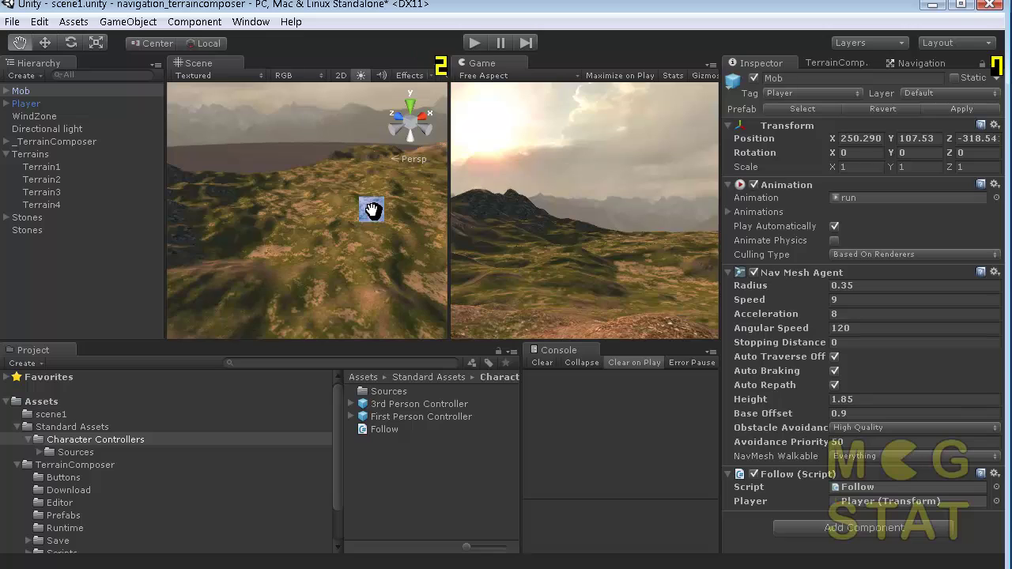
left_click_drag(350, 210, 350, 287, "alt")
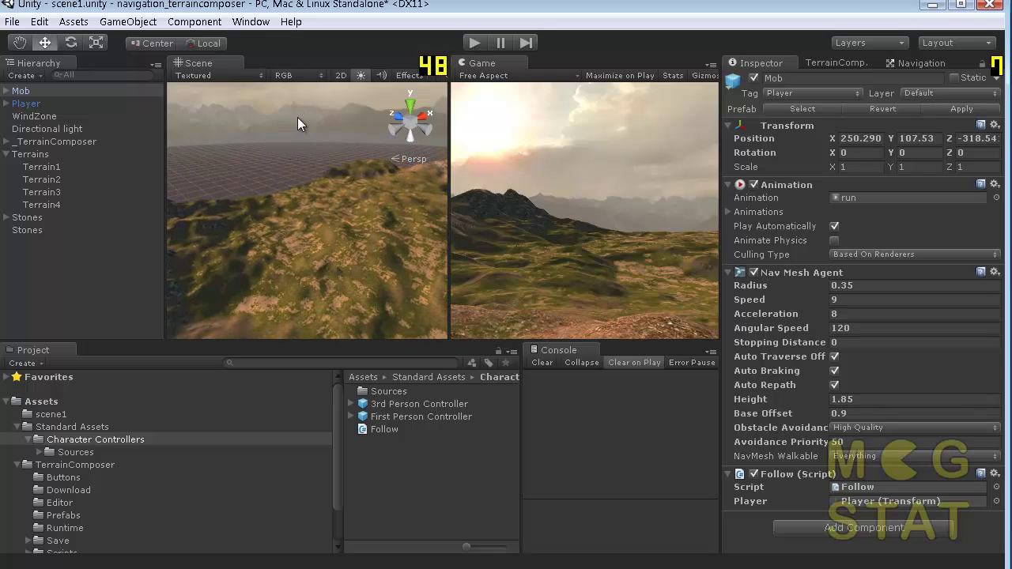